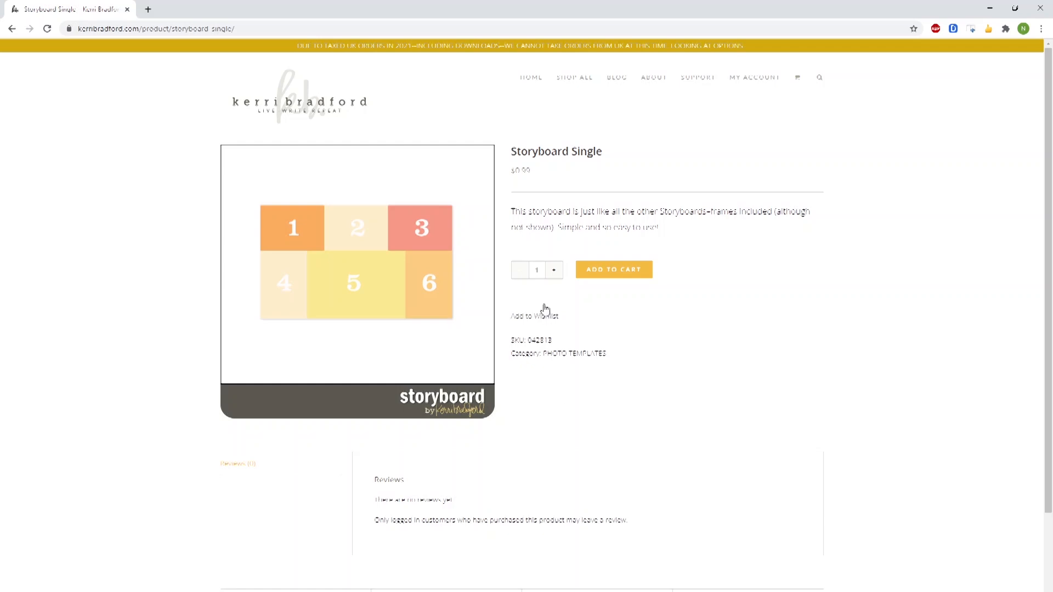
Browse the shop's Photo Templates category and view the Storyboard Single product page
mouse_move(574, 82)
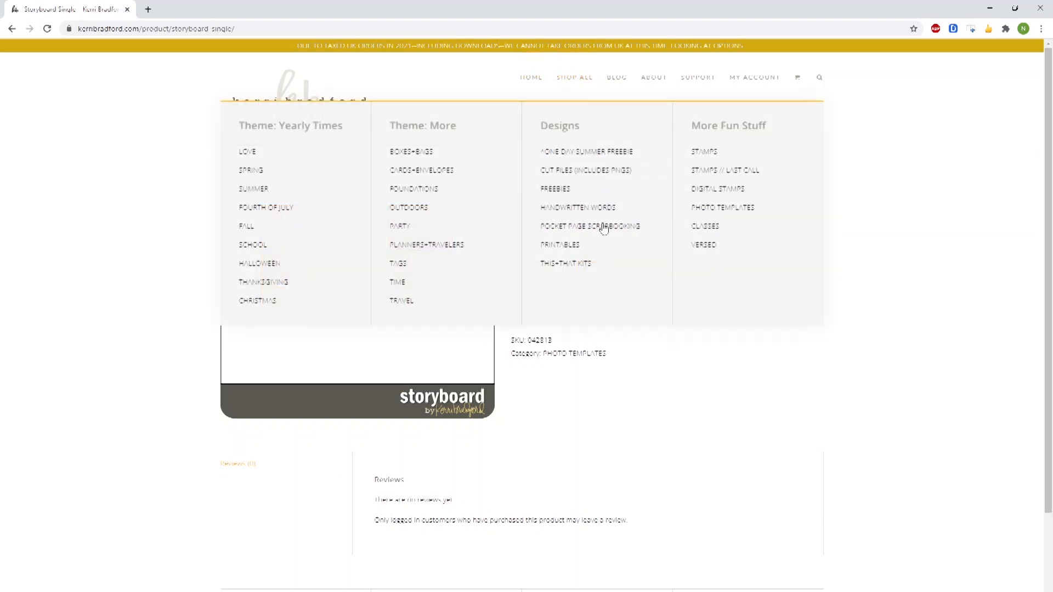
left_click(723, 212)
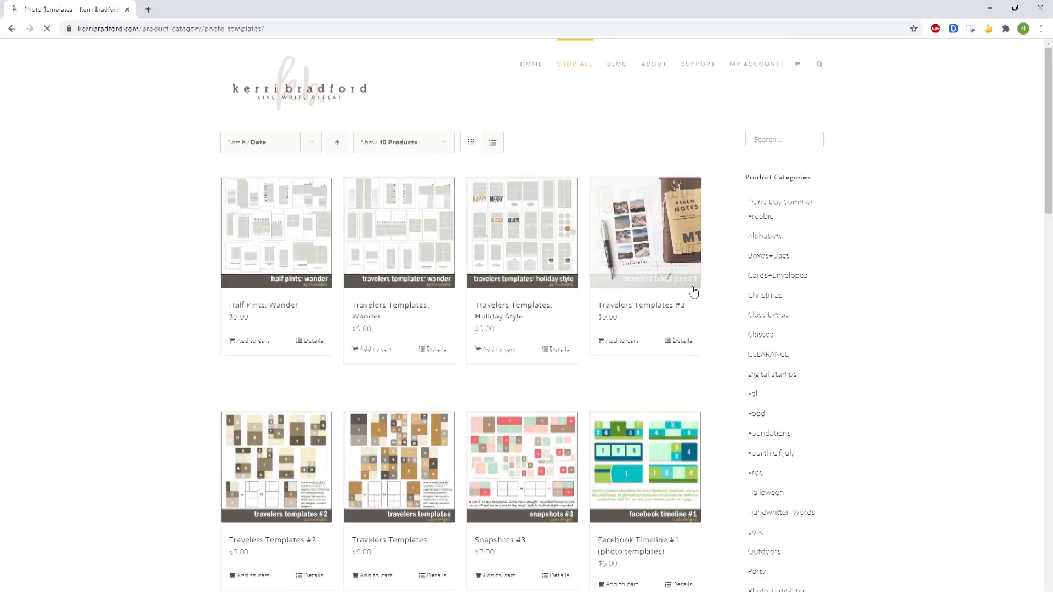
scroll(699, 263, "down", 7)
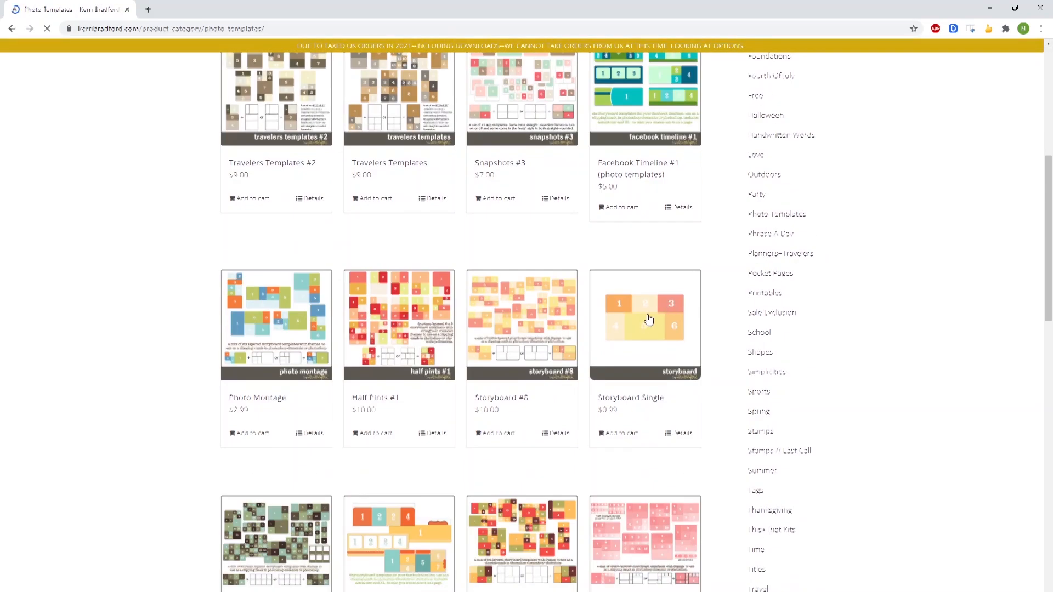
left_click(643, 403)
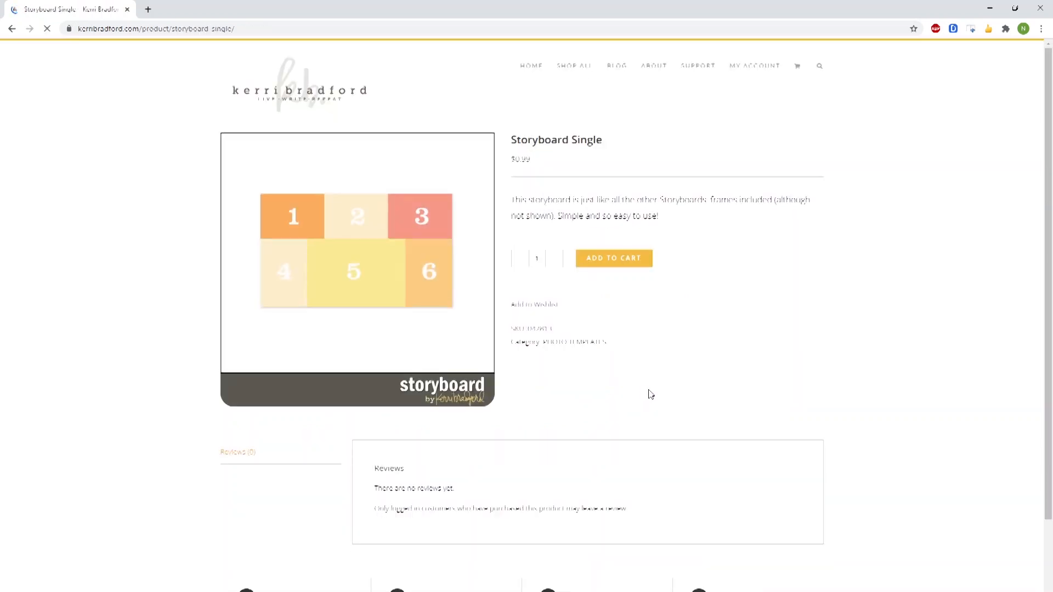
left_click(12, 29)
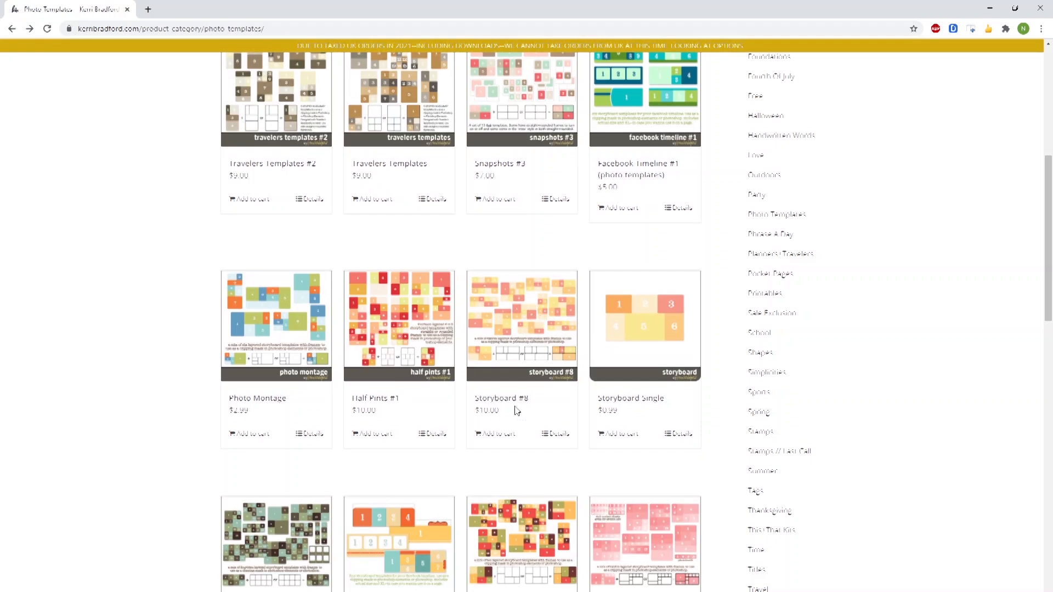
left_click(653, 347)
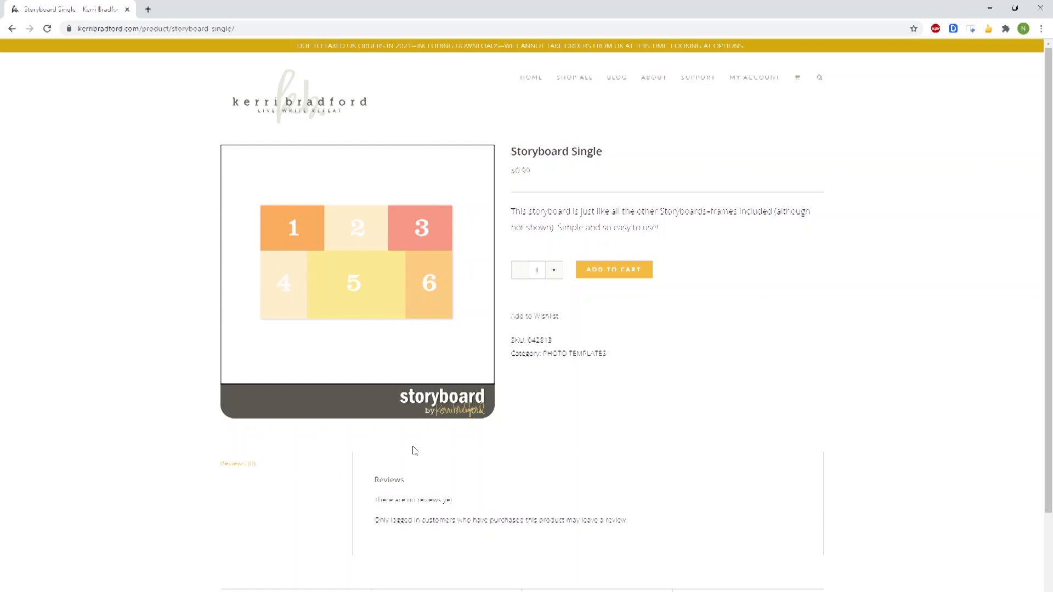
Open storyboard_11x6_6spc_042813.psd from its File Explorer folder in Photoshop Elements and convert it to a supported color mode
left_click(392, 591)
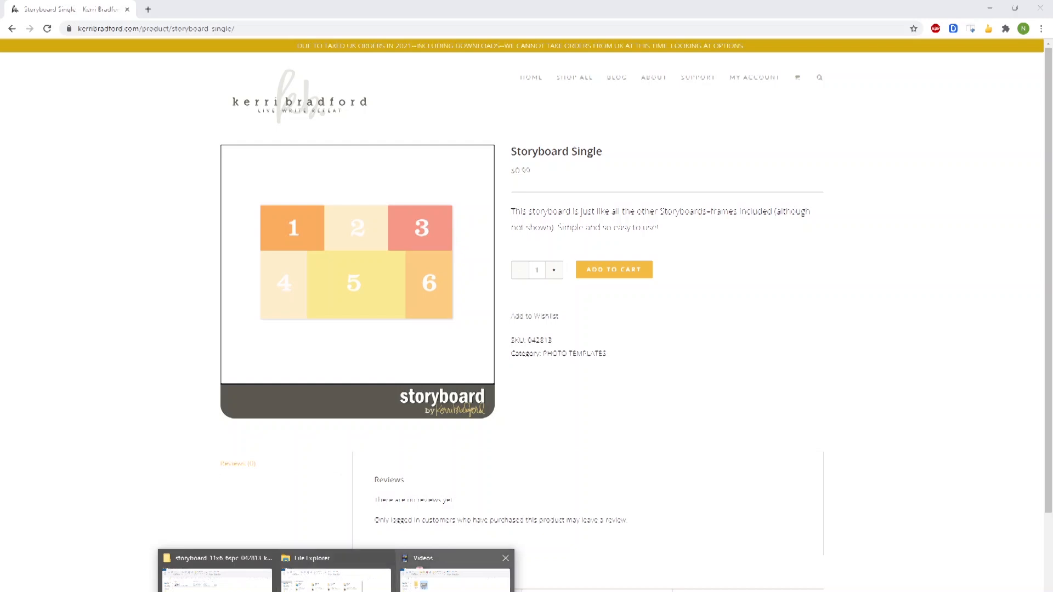
left_click(213, 590)
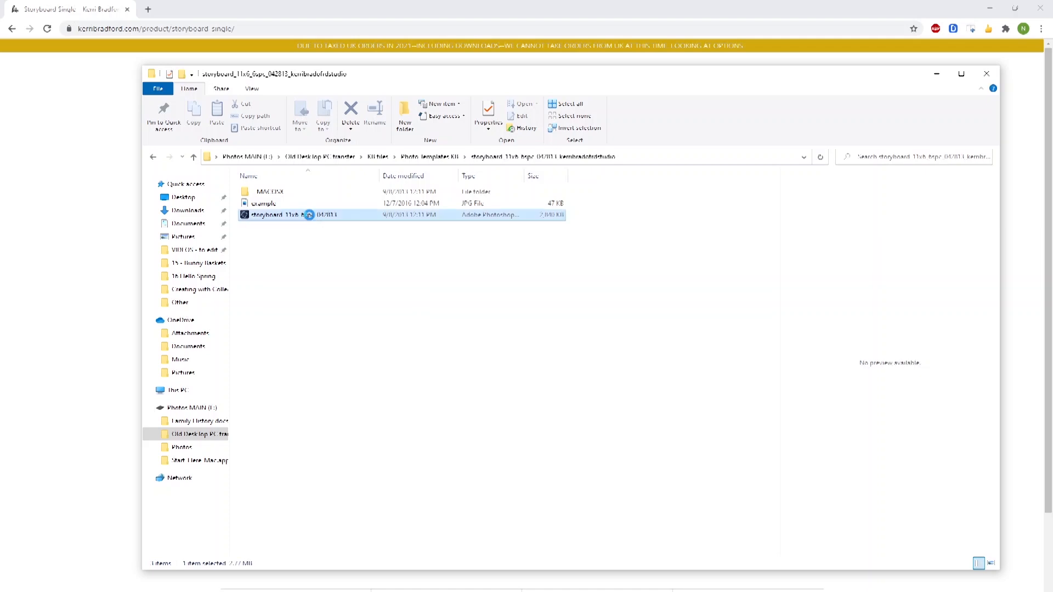
double_click(312, 212)
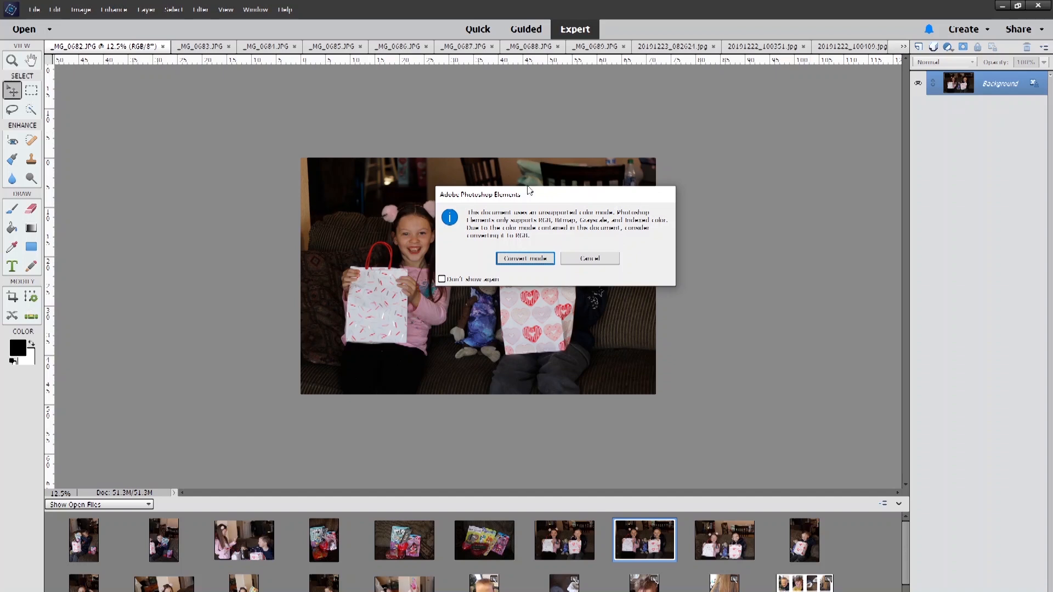
left_click(518, 258)
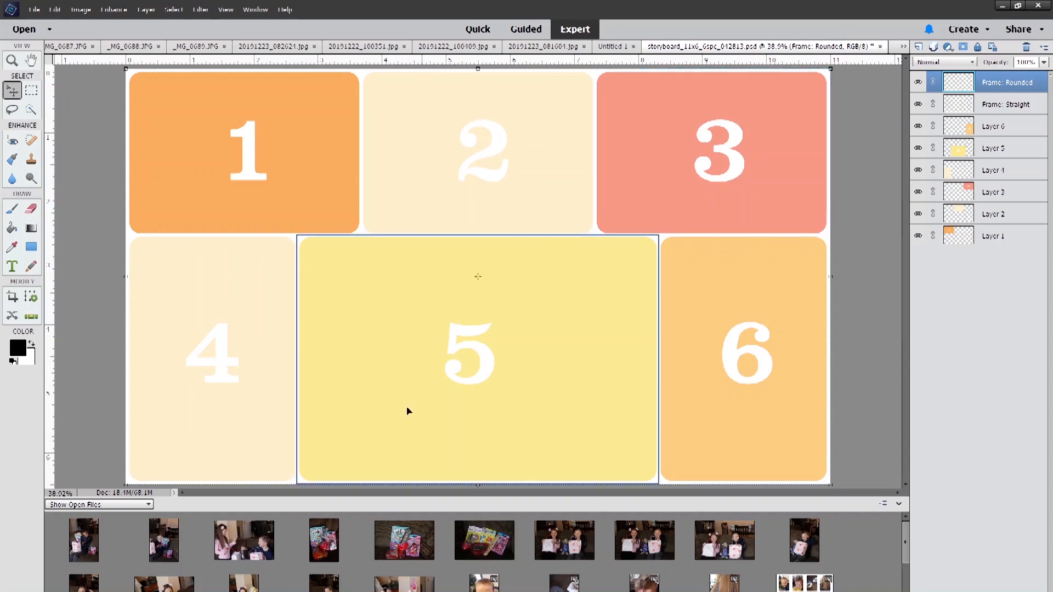
key("super")
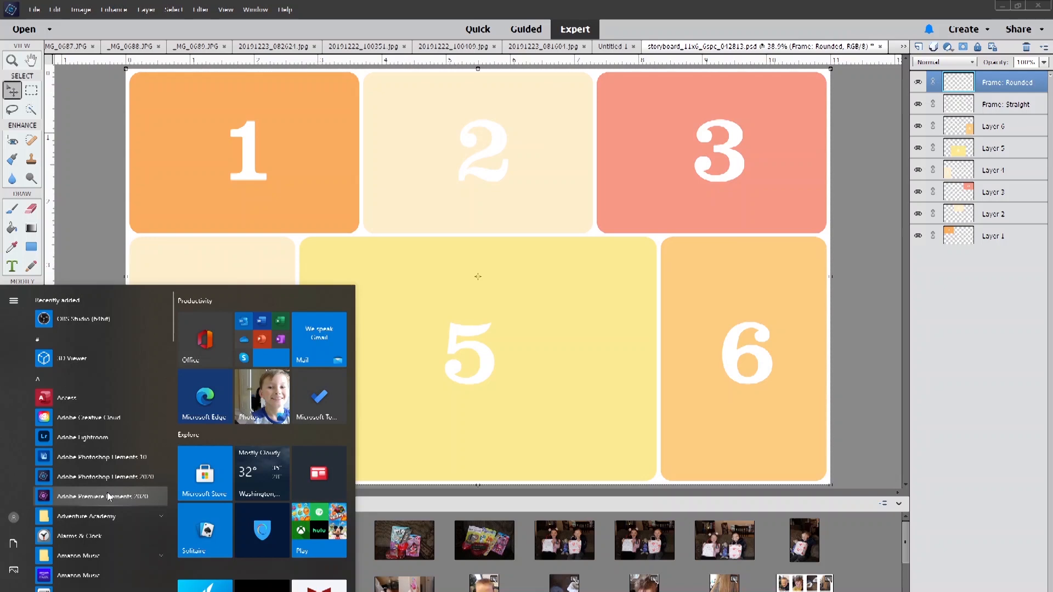
left_click(843, 423)
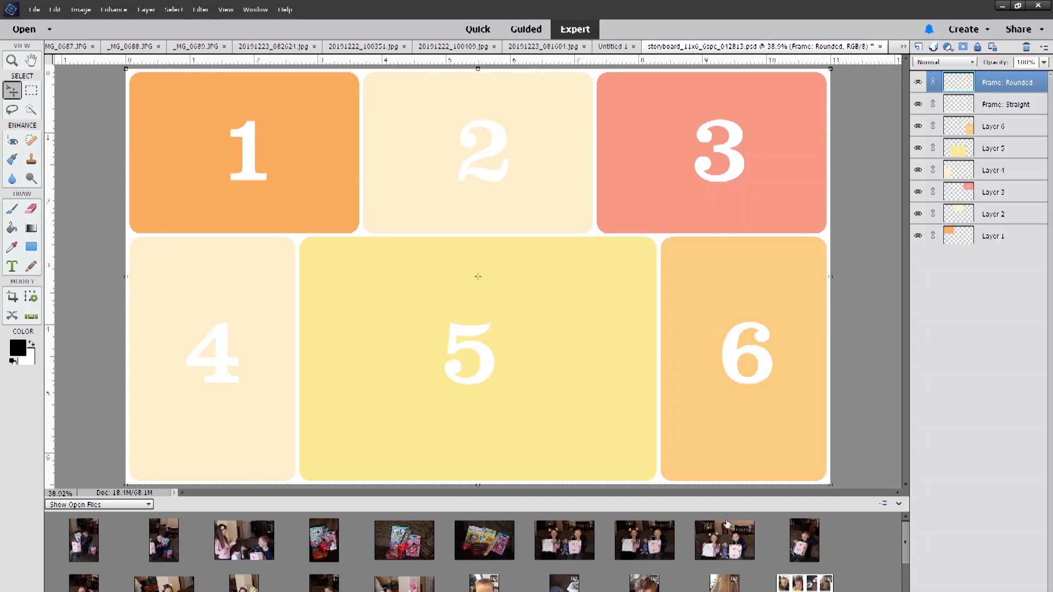
Place _MG_0682.JPG directly above Layer 5, scale it to 67.59% and move it over box 5
left_click(405, 414)
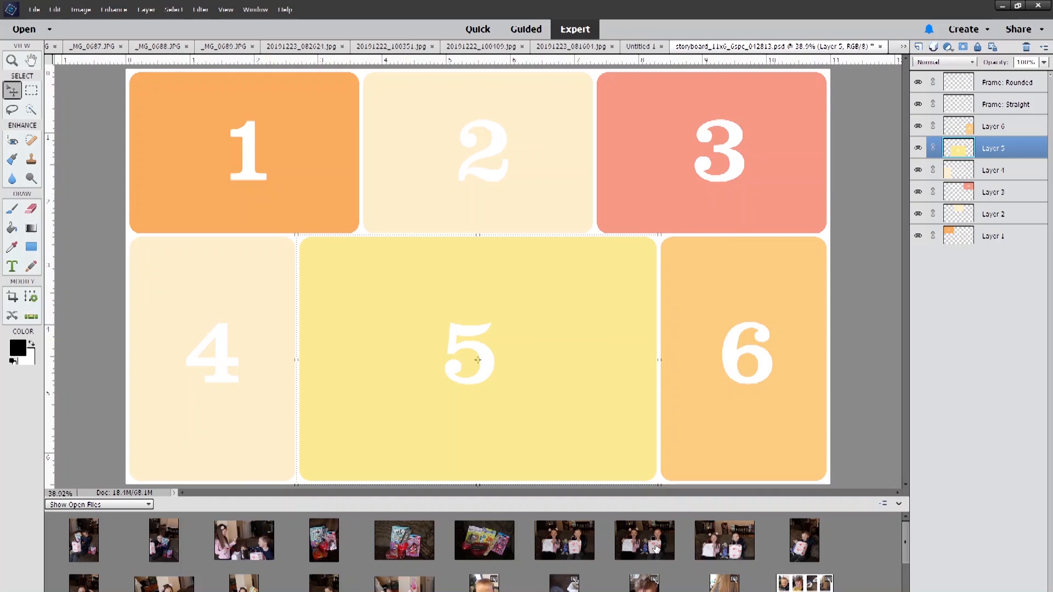
left_click_drag(657, 547, 480, 359)
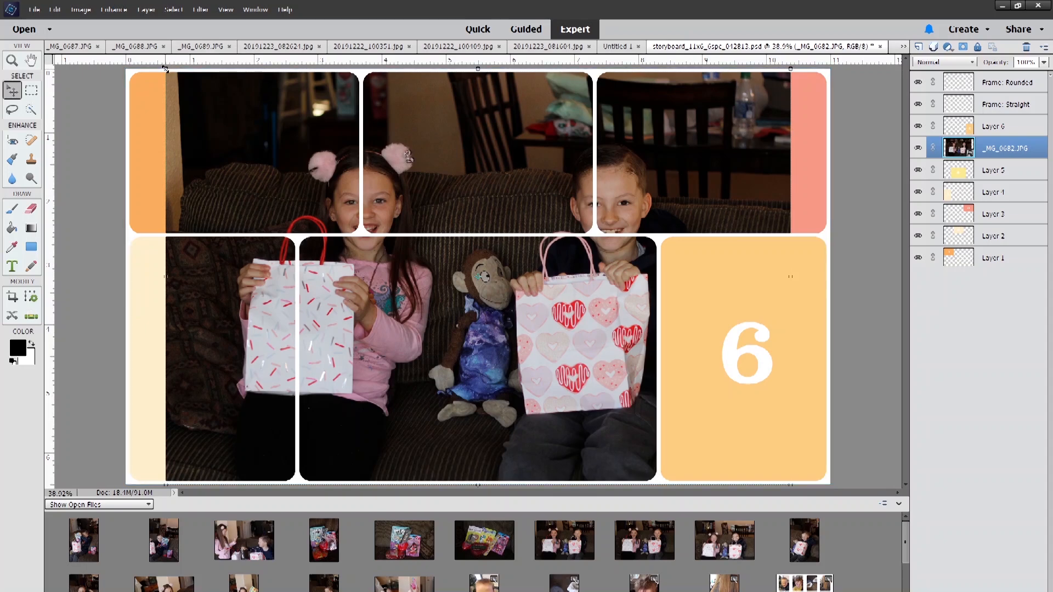
left_click_drag(355, 210, 362, 215)
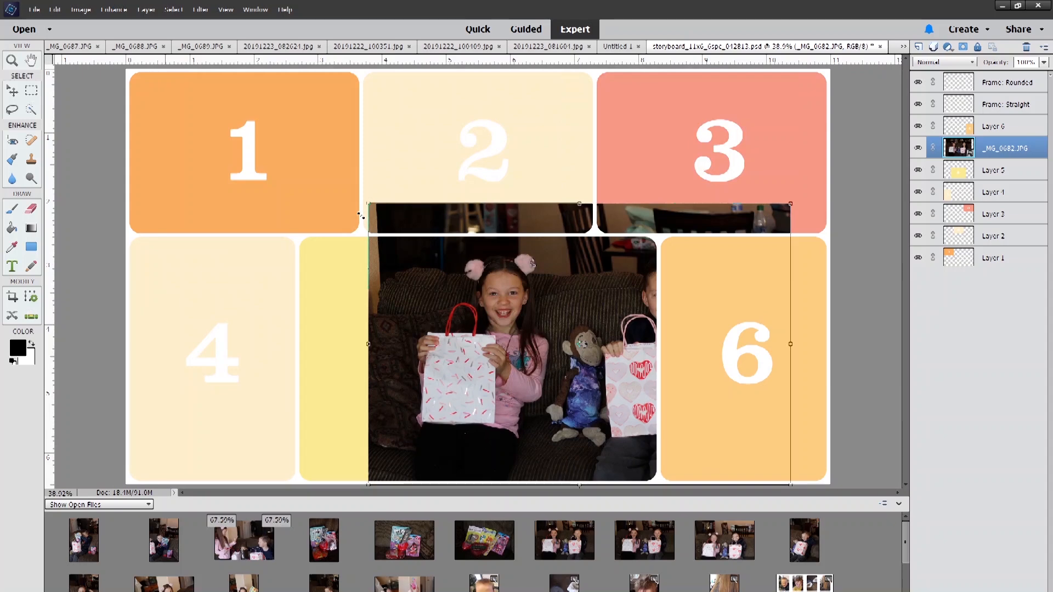
left_click_drag(593, 317, 494, 324)
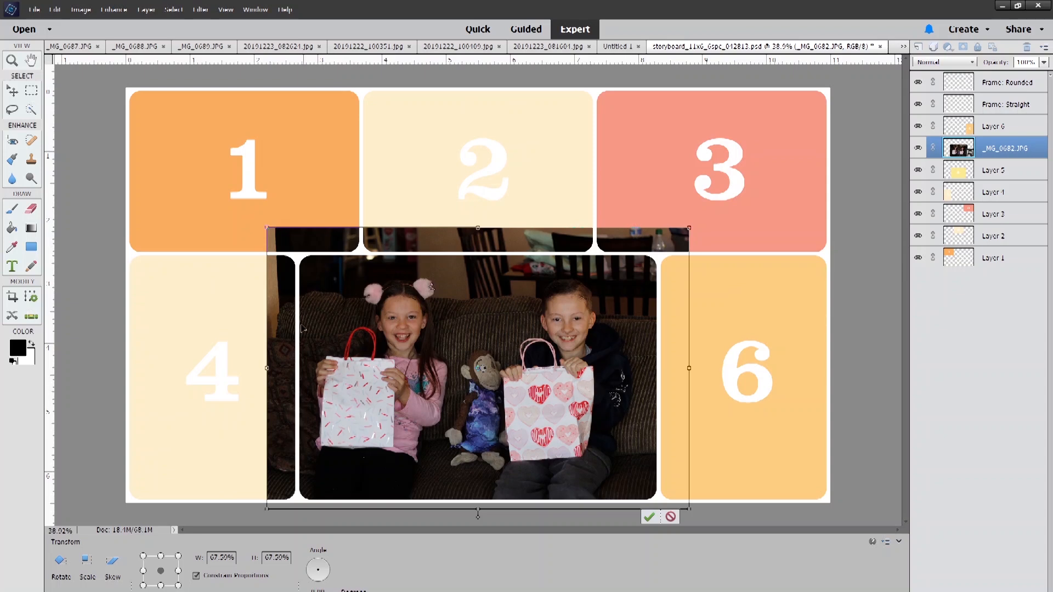
Refine the _MG_0682.JPG photo to 72.16% scale over box 5 and clip it to Layer 5
left_click_drag(689, 228, 717, 209)
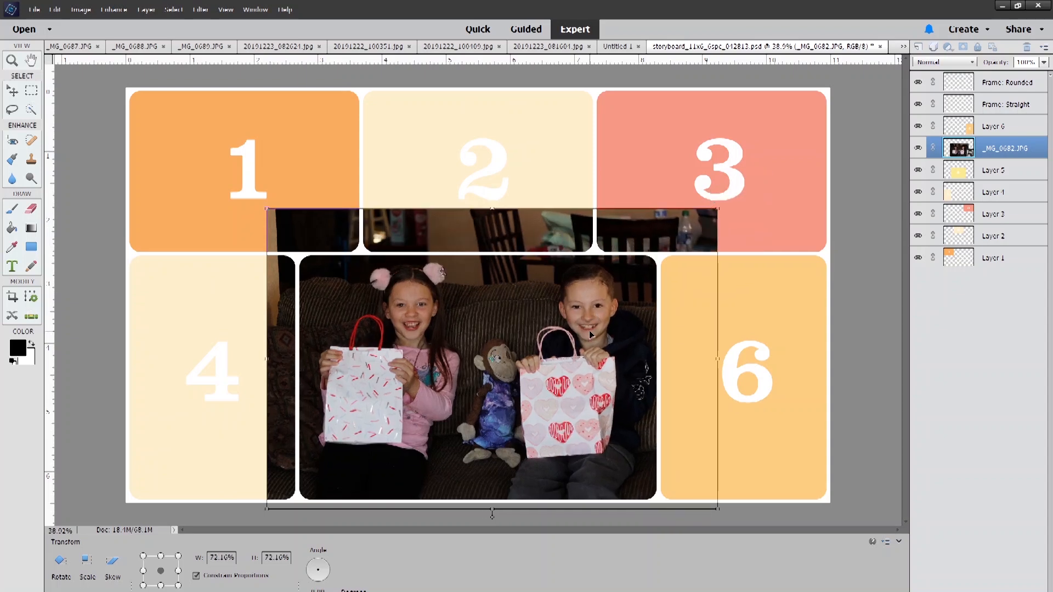
left_click_drag(589, 330, 588, 330)
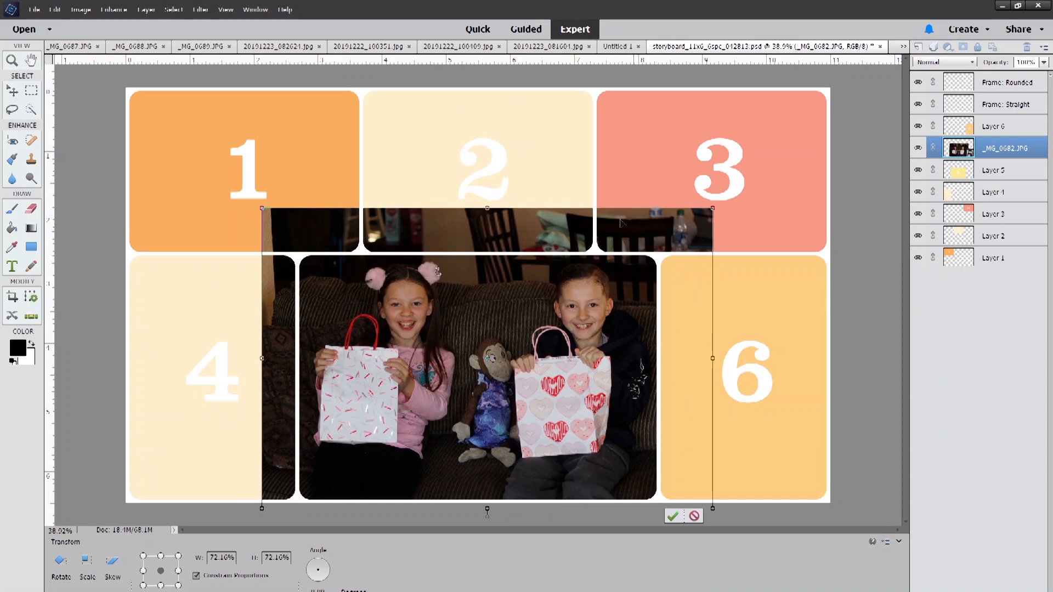
left_click(674, 517)
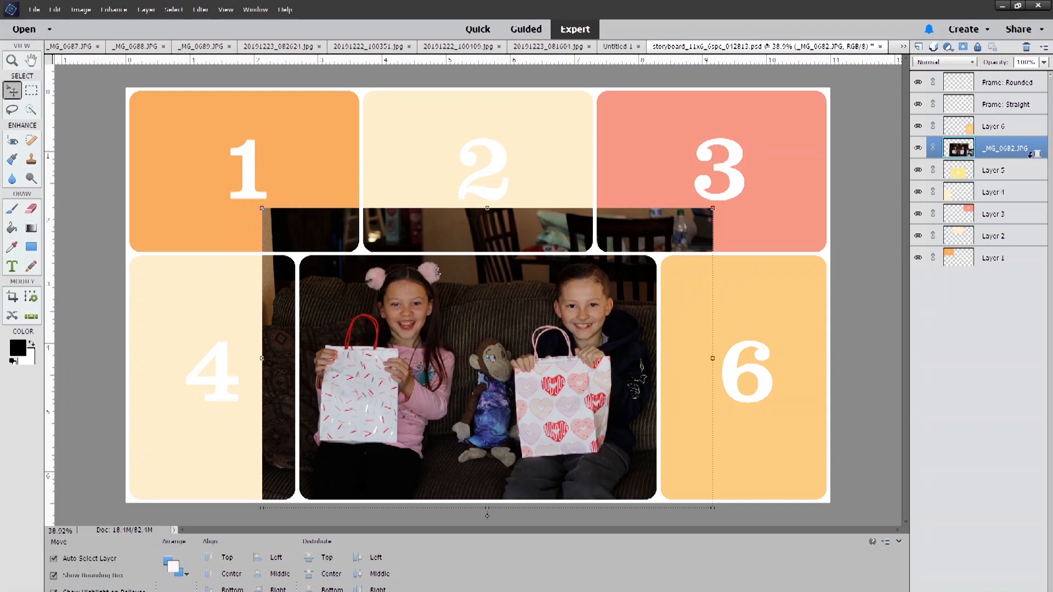
left_click(1031, 155, "alt")
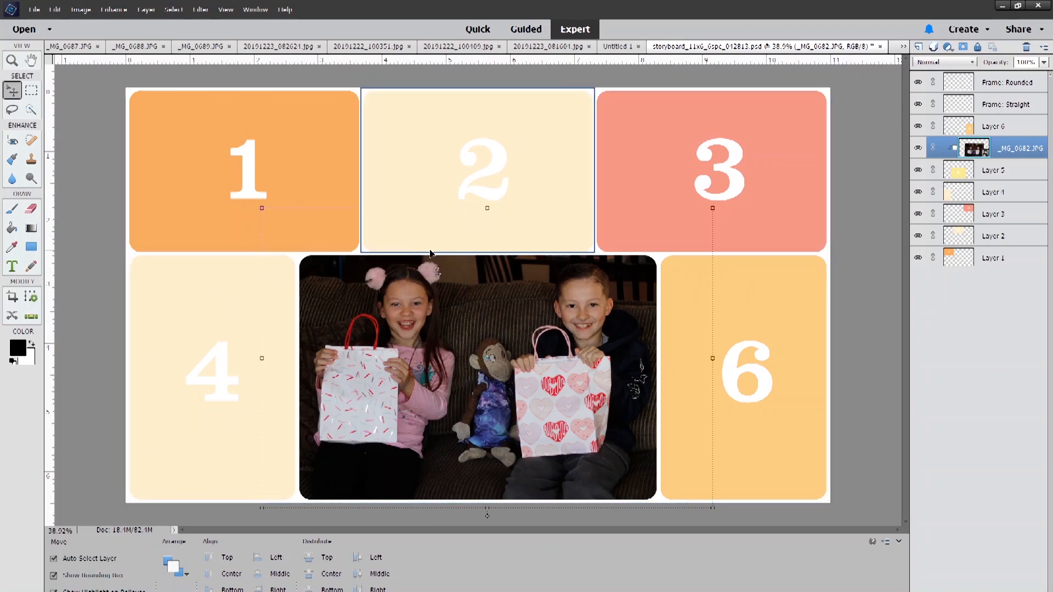
left_click(874, 343)
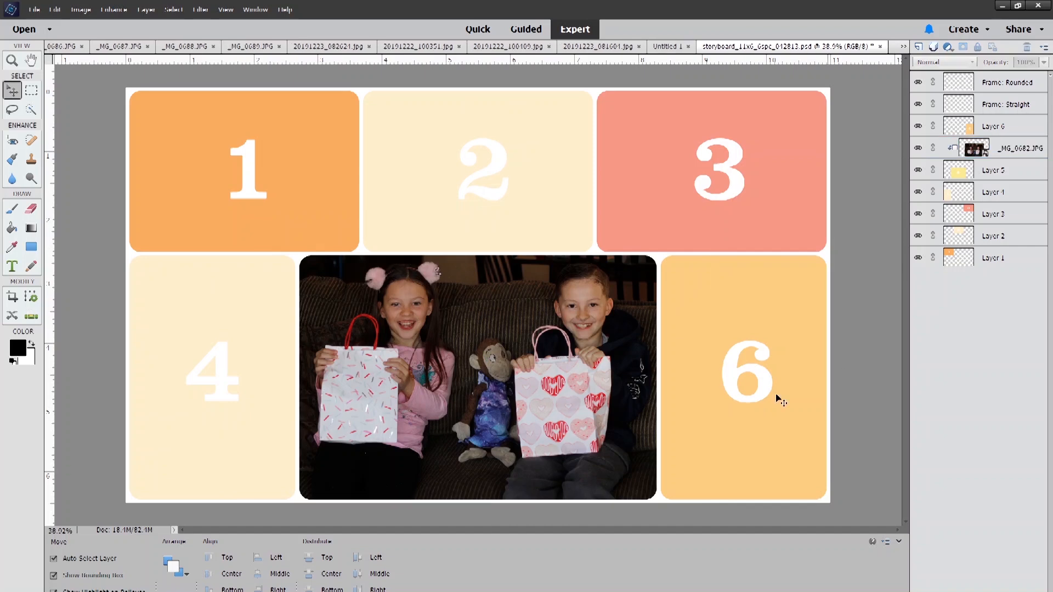
Preview the open photos _MG_0686.JPG, _MG_0688.JPG and _MG_0691.JPG, and return to the storyboard document
left_click(20, 591)
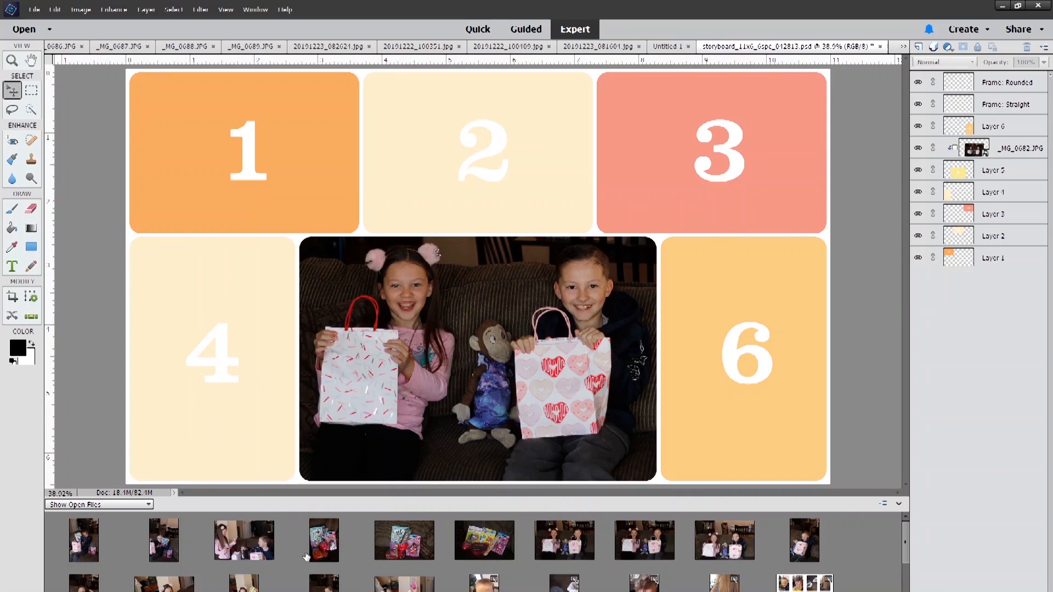
double_click(163, 583)
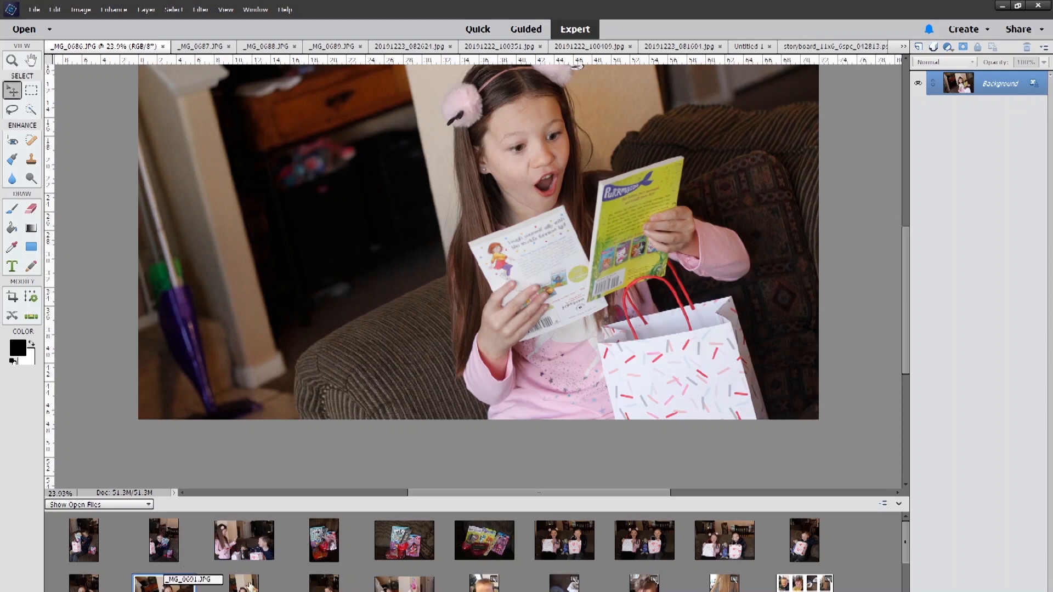
double_click(323, 585)
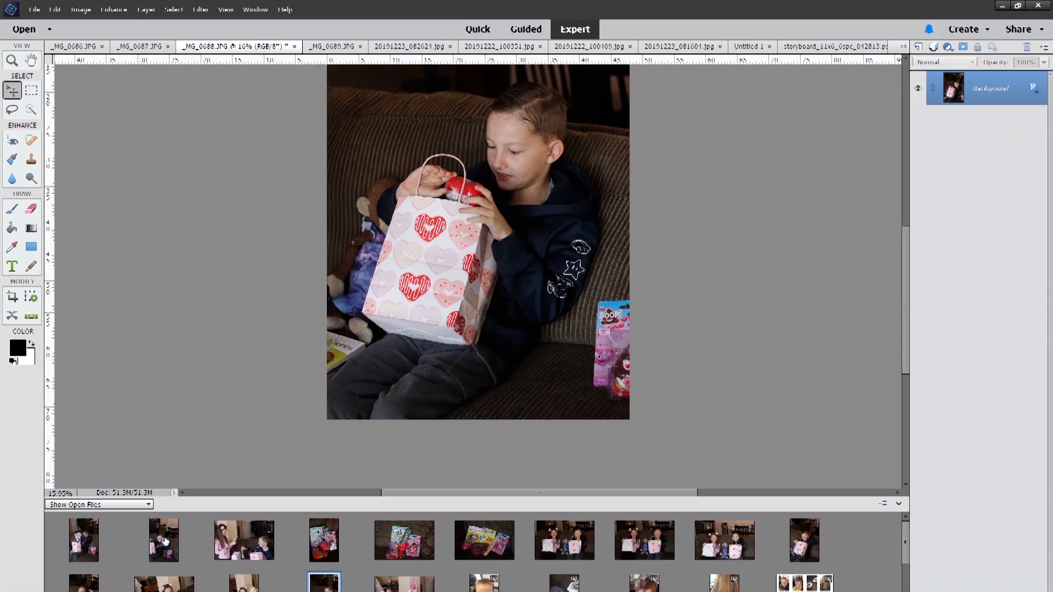
double_click(165, 542)
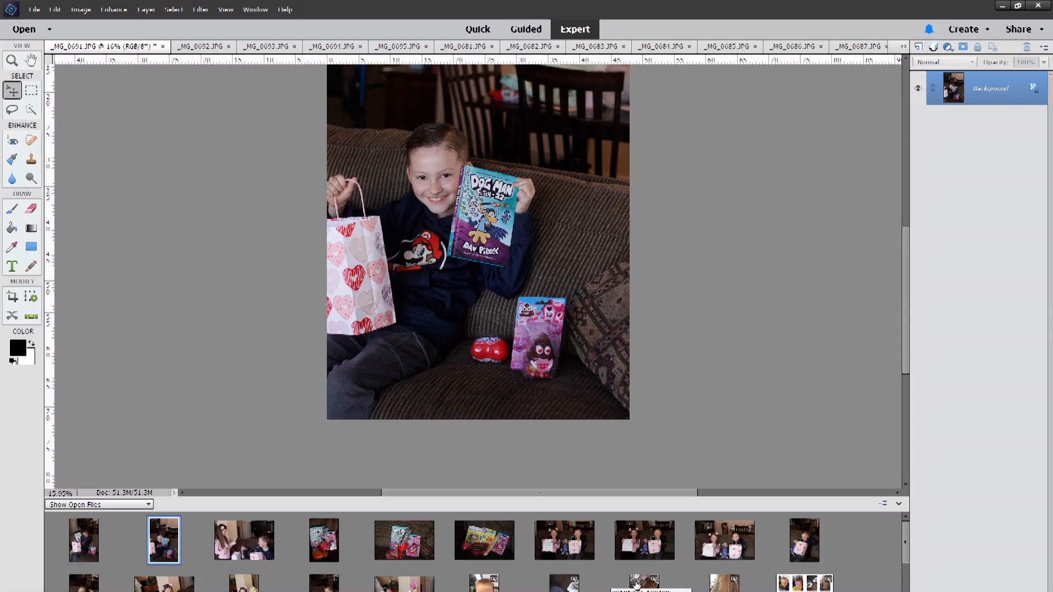
scroll(636, 582, "down", 2)
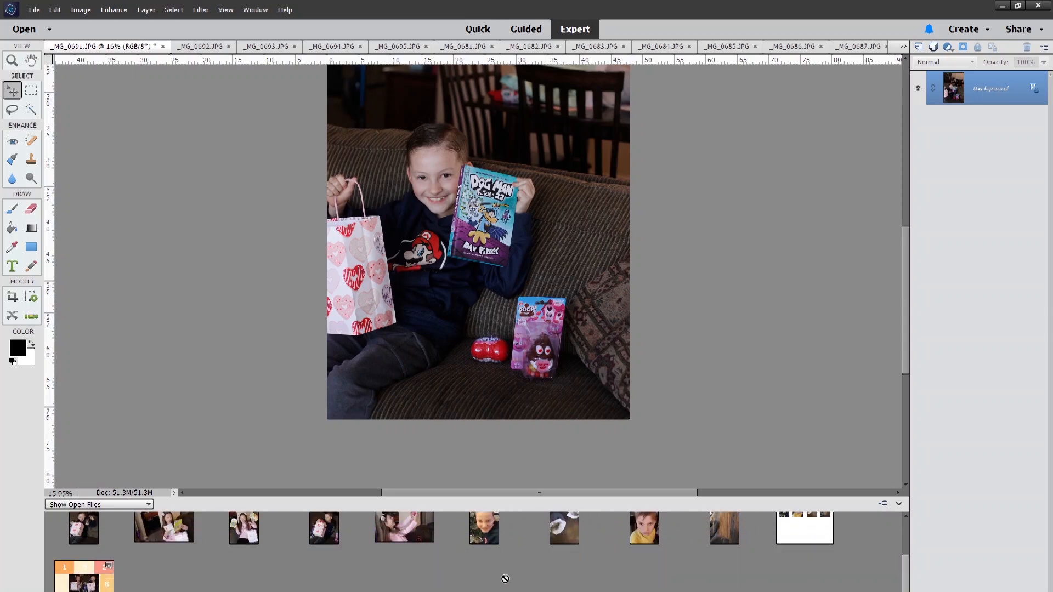
double_click(99, 586)
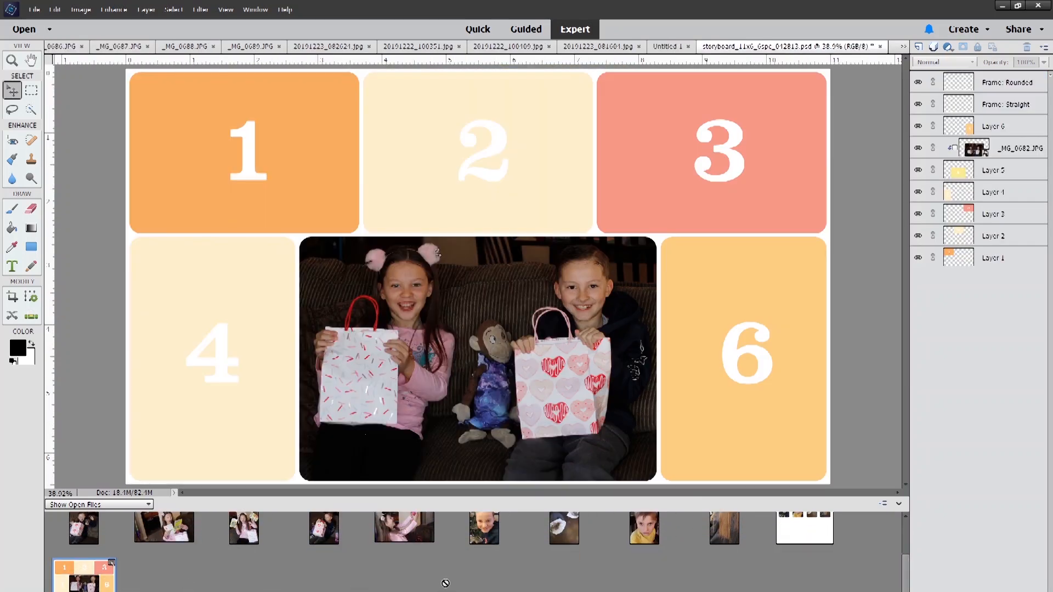
scroll(445, 578, "up", 1)
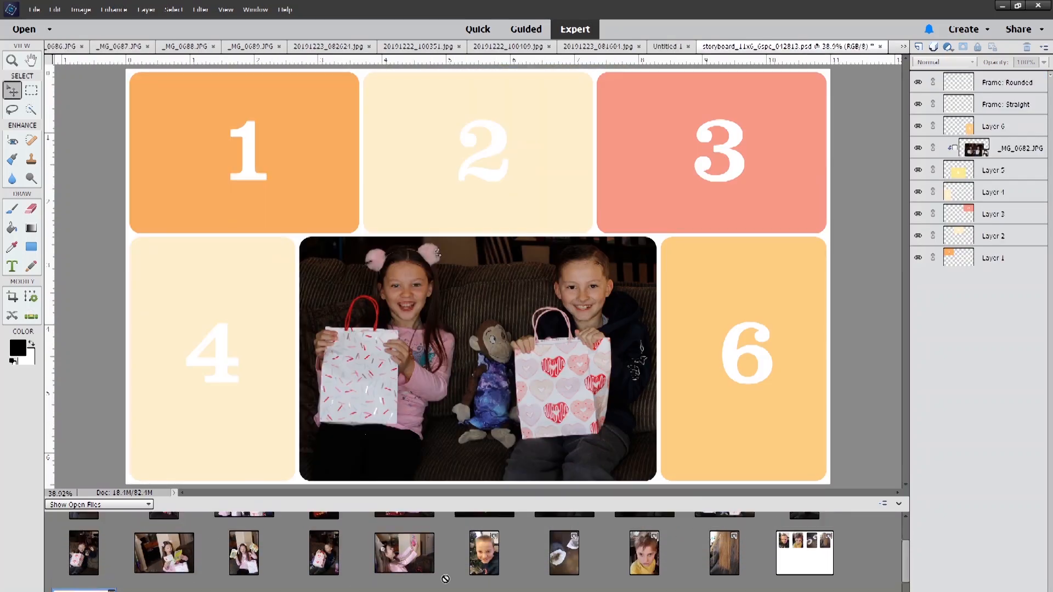
left_click(245, 402)
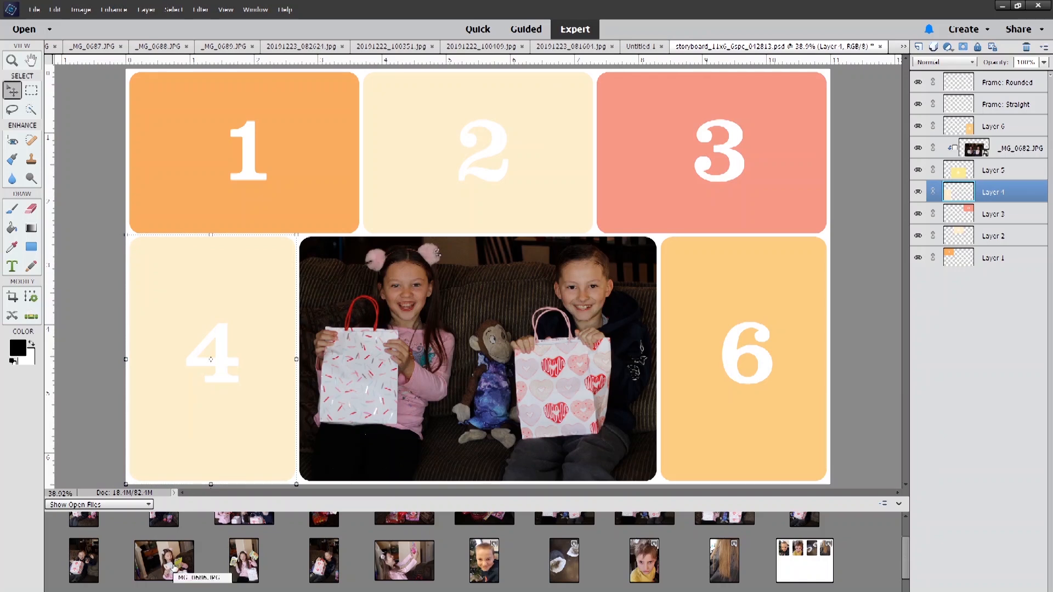
left_click_drag(173, 568, 203, 398)
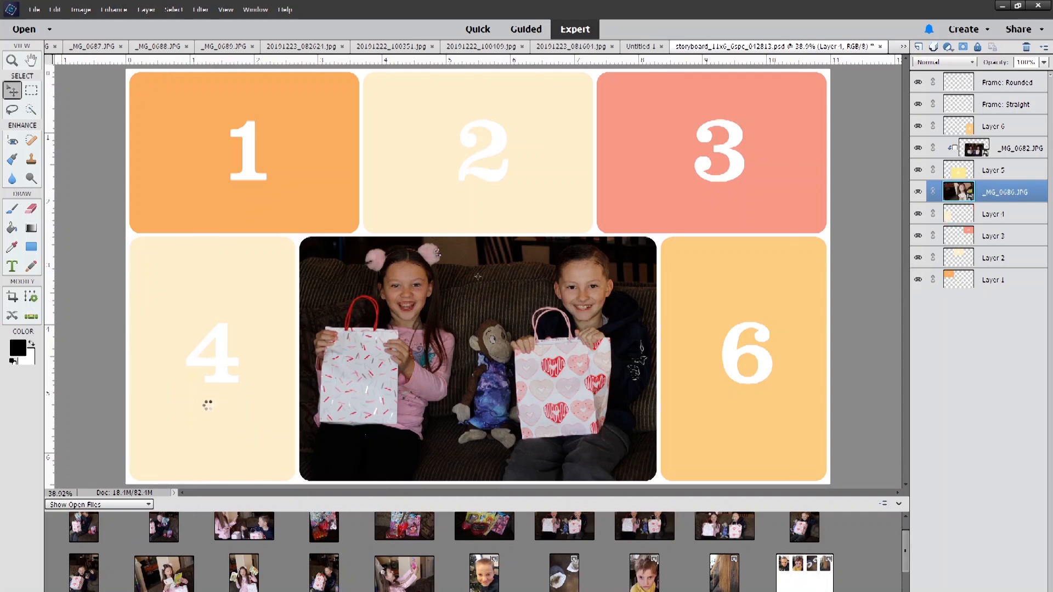
left_click_drag(249, 359, 68, 397)
left_click_drag(543, 166, 282, 248)
left_click_drag(534, 153, 350, 243)
left_click_drag(269, 338, 284, 277)
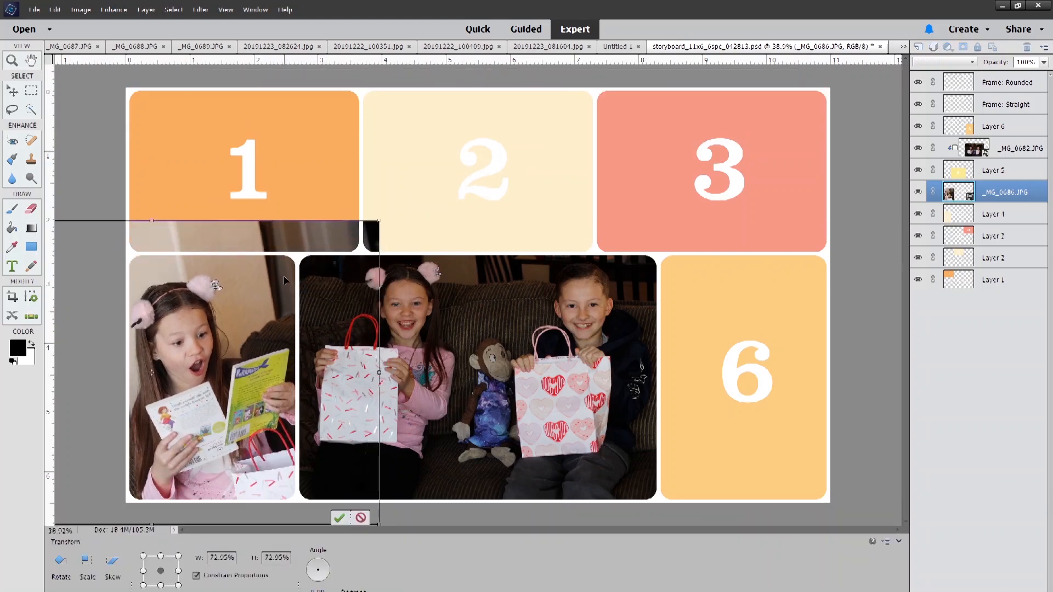
left_click(360, 517)
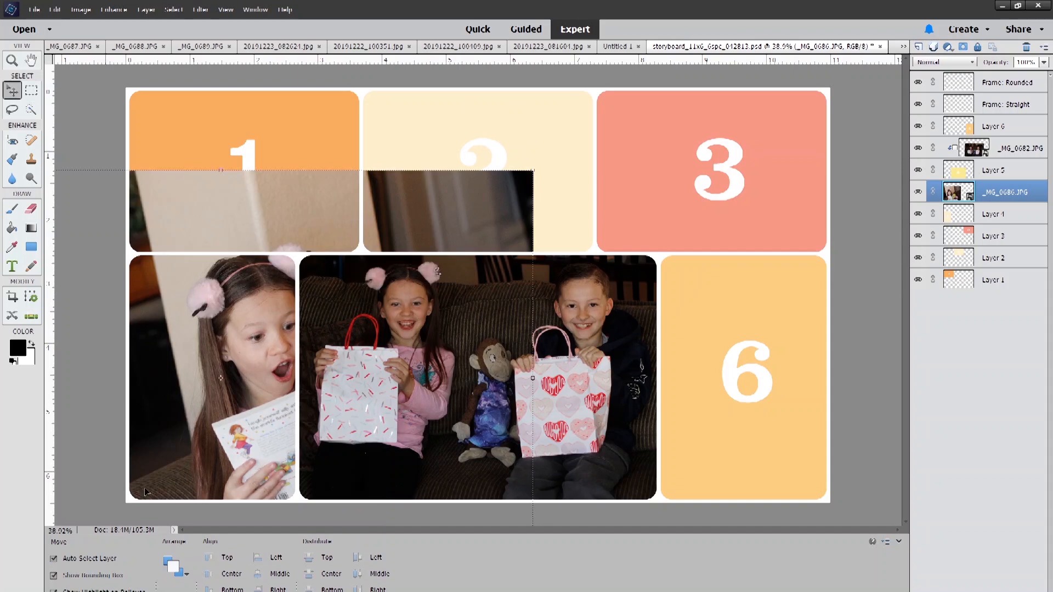
key("Delete")
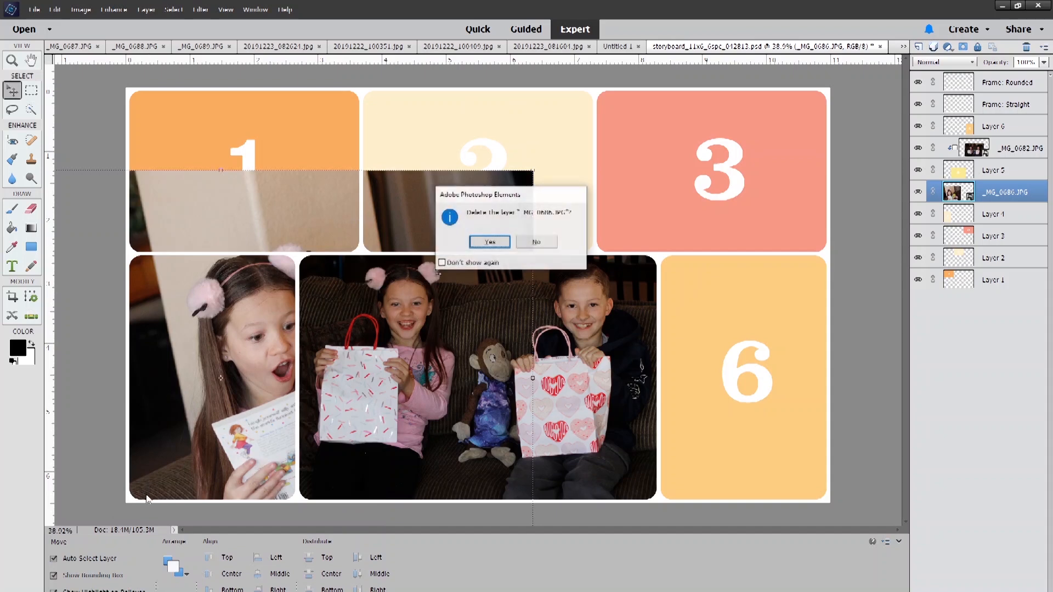
left_click(489, 242)
Replace the unclipped _MG_0686.JPG layer with _MG_0687.JPG directly above Layer 4, scaled to 71.67% over box 4
left_click(15, 591)
left_click_drag(242, 585, 233, 367)
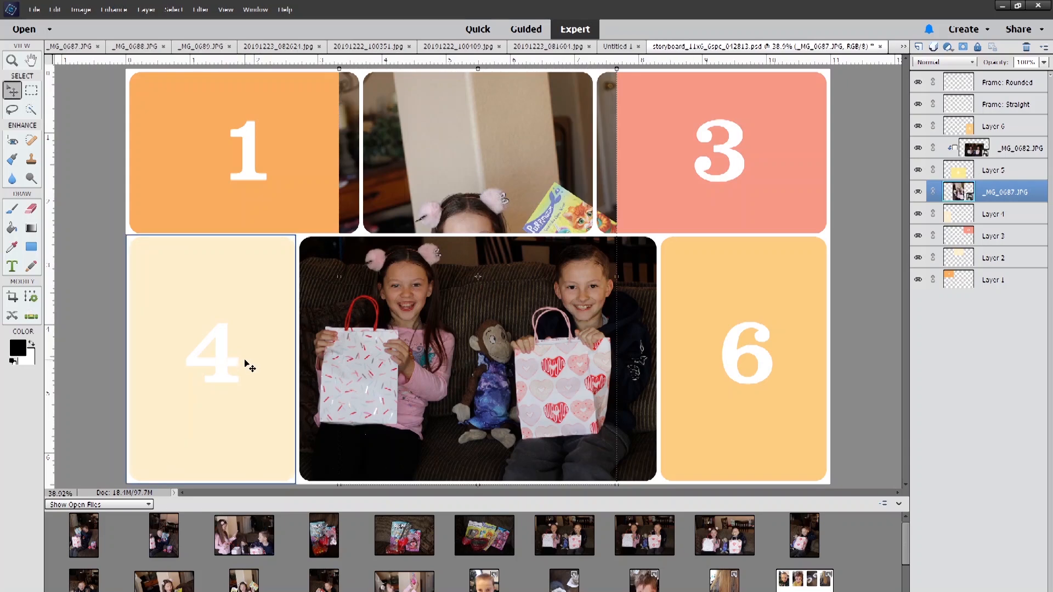
left_click_drag(508, 179, 273, 207)
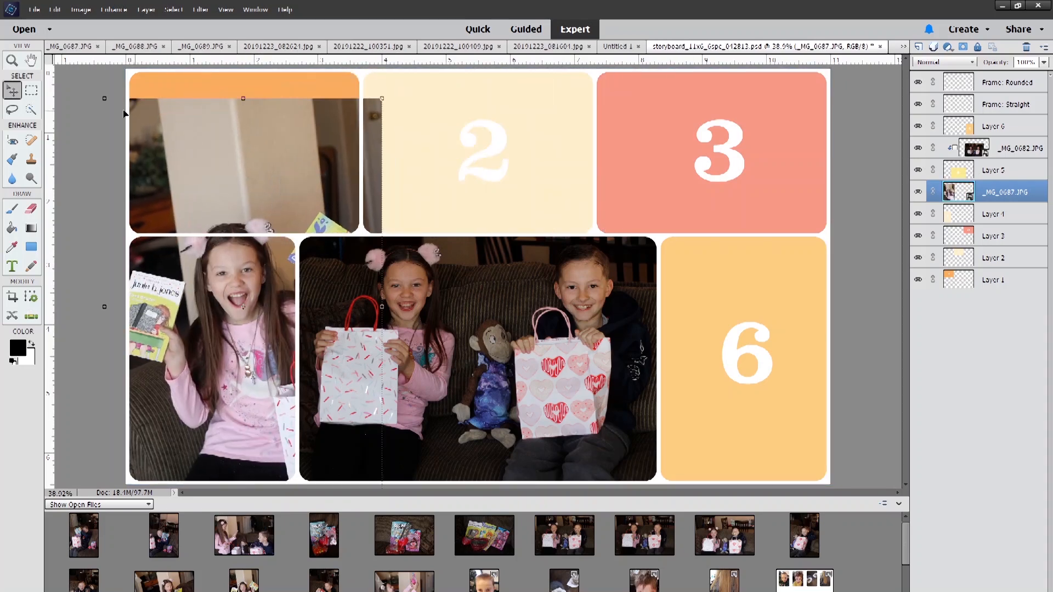
left_click_drag(104, 100, 173, 203)
left_click_drag(258, 331, 207, 308)
left_click_drag(112, 198, 124, 210)
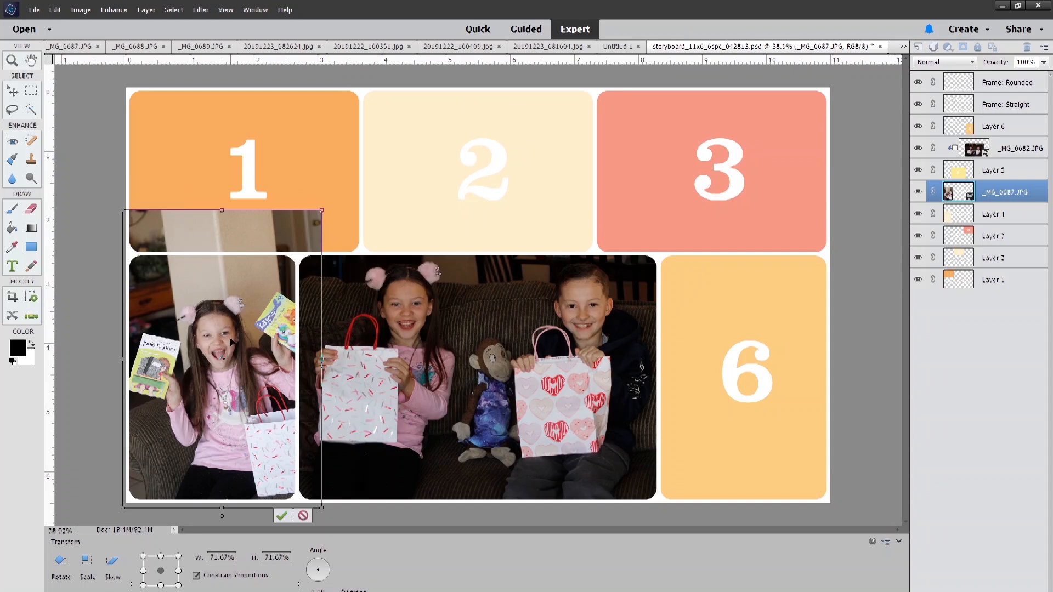
Fine-tune the position of the _MG_0687.JPG photo over box 4 and clip it to Layer 4
left_click_drag(230, 341, 224, 339)
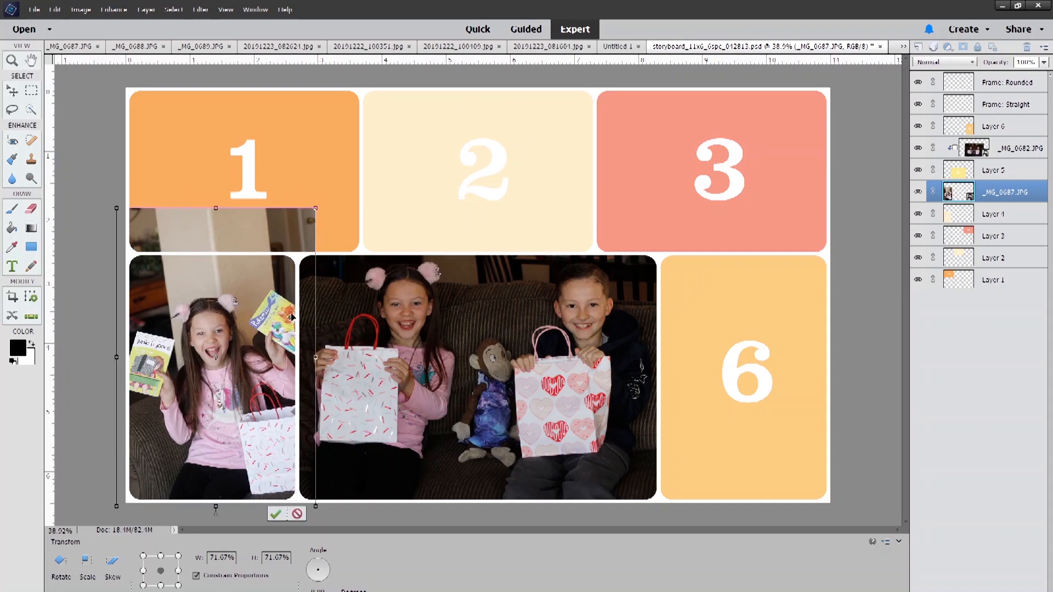
left_click_drag(278, 424, 262, 391)
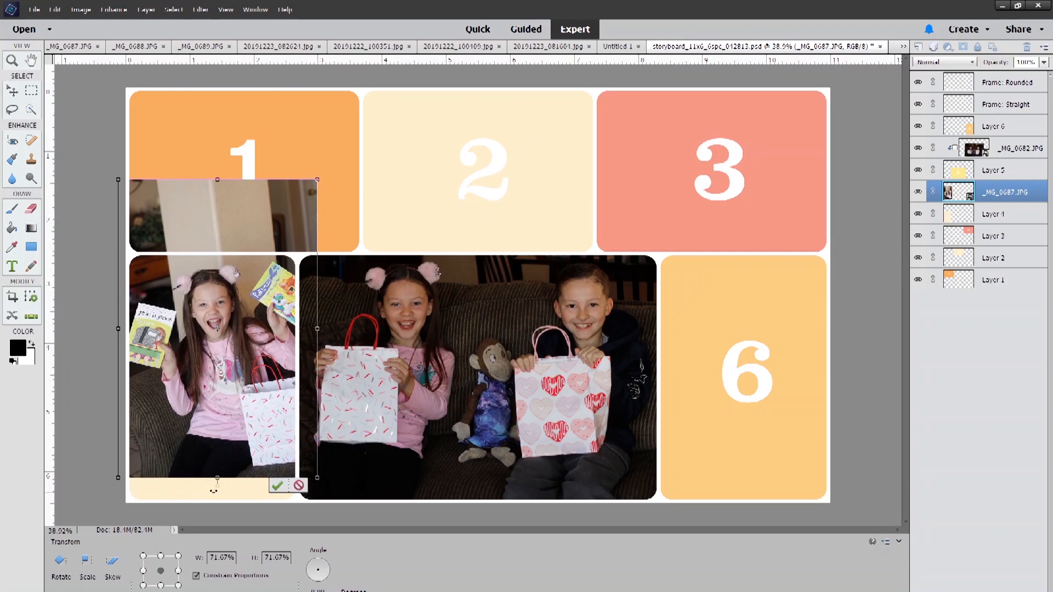
left_click_drag(200, 357, 208, 369)
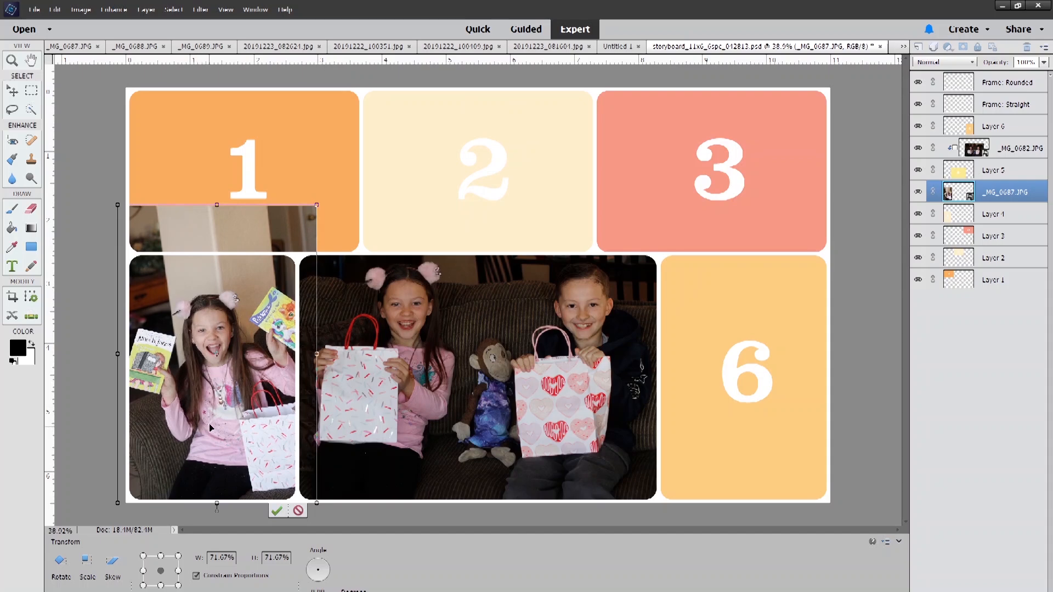
left_click(276, 512)
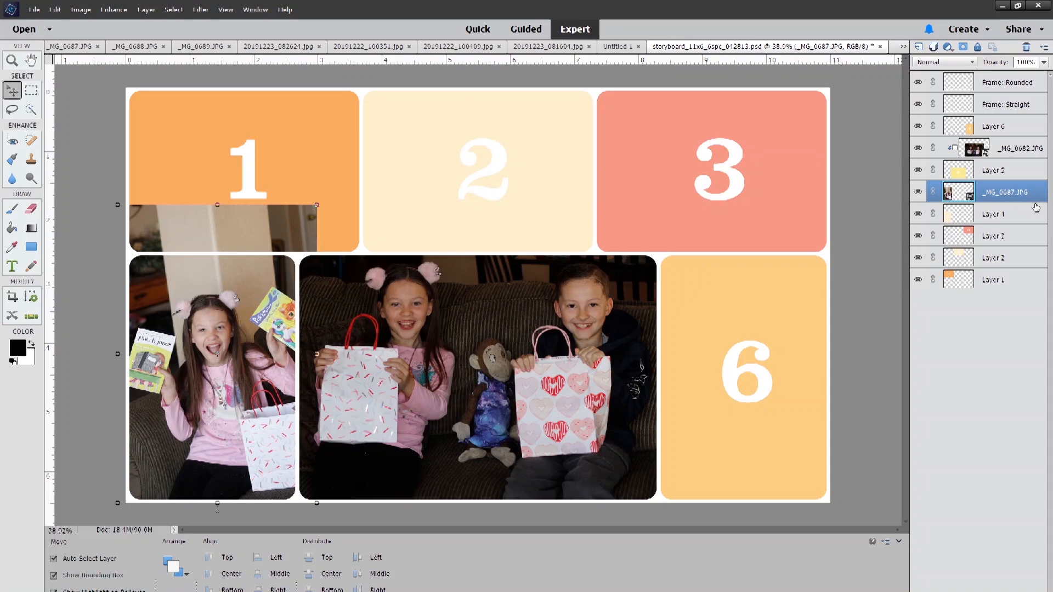
left_click_drag(1035, 207, 1036, 202)
left_click(1036, 202, "alt")
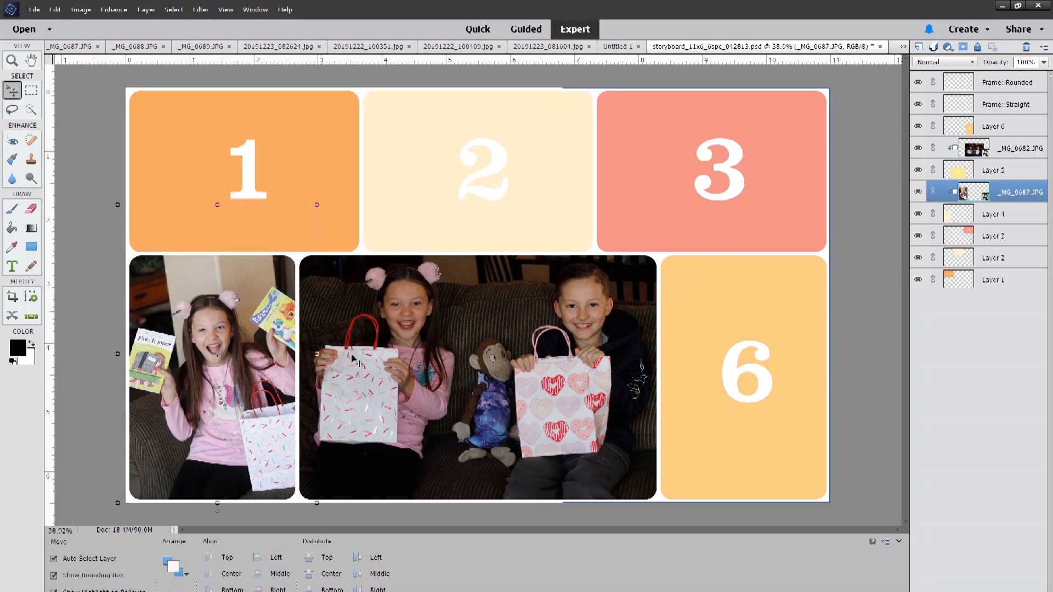
Place _MG_0691.JPG directly above Layer 6, move it over box 6 and clip it to Layer 6
left_click(745, 344)
left_click(19, 591)
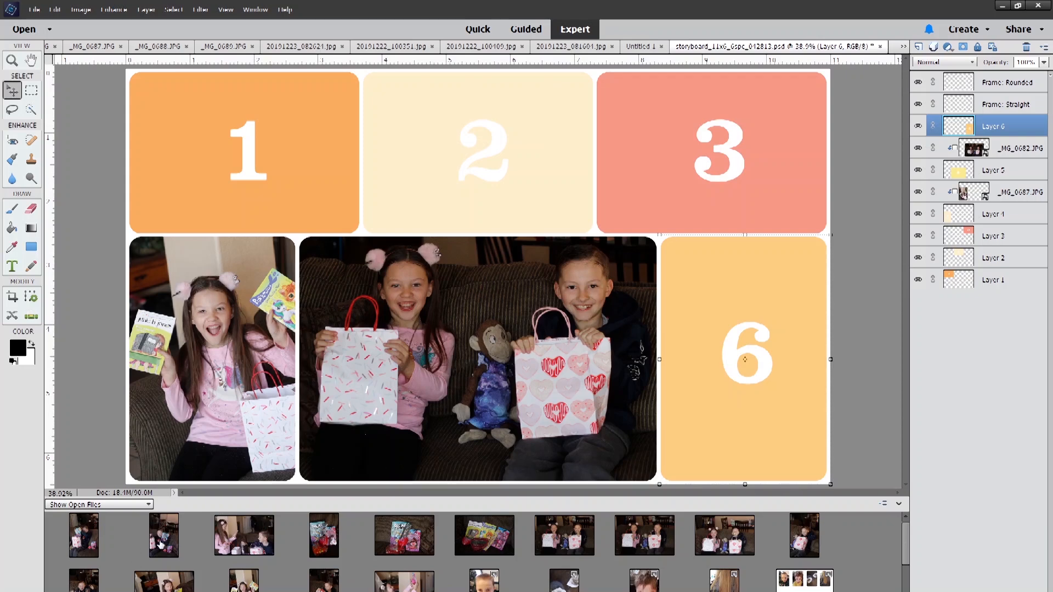
left_click_drag(161, 545, 716, 385)
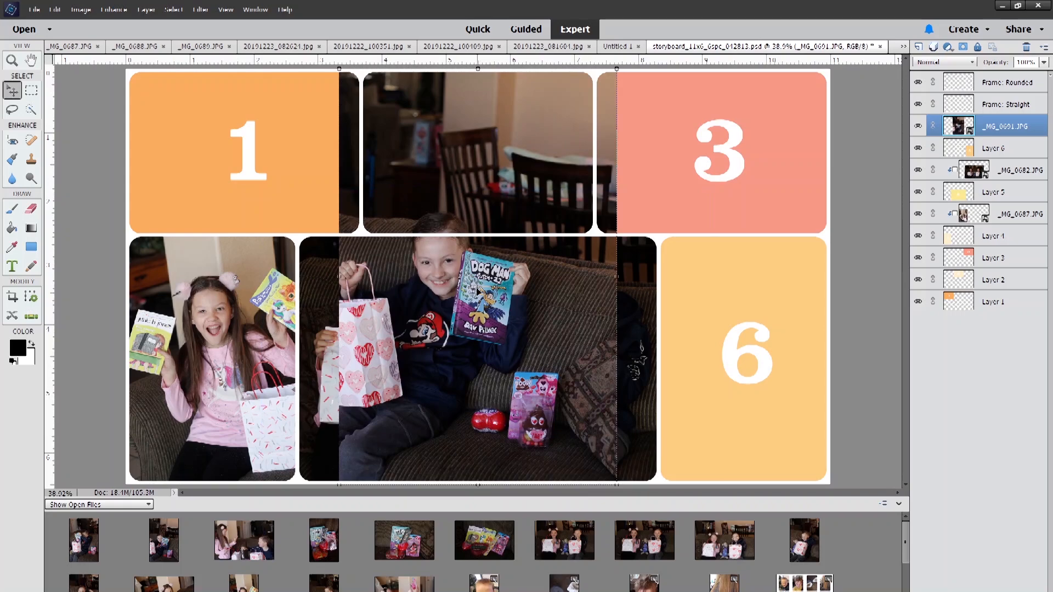
left_click_drag(502, 296, 741, 323)
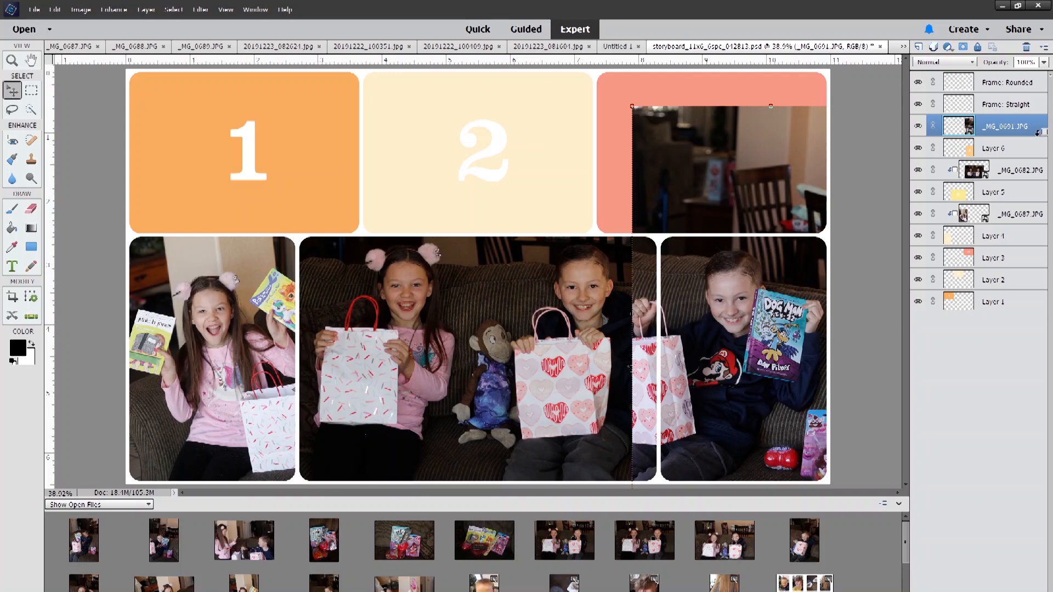
left_click(1035, 132, "alt")
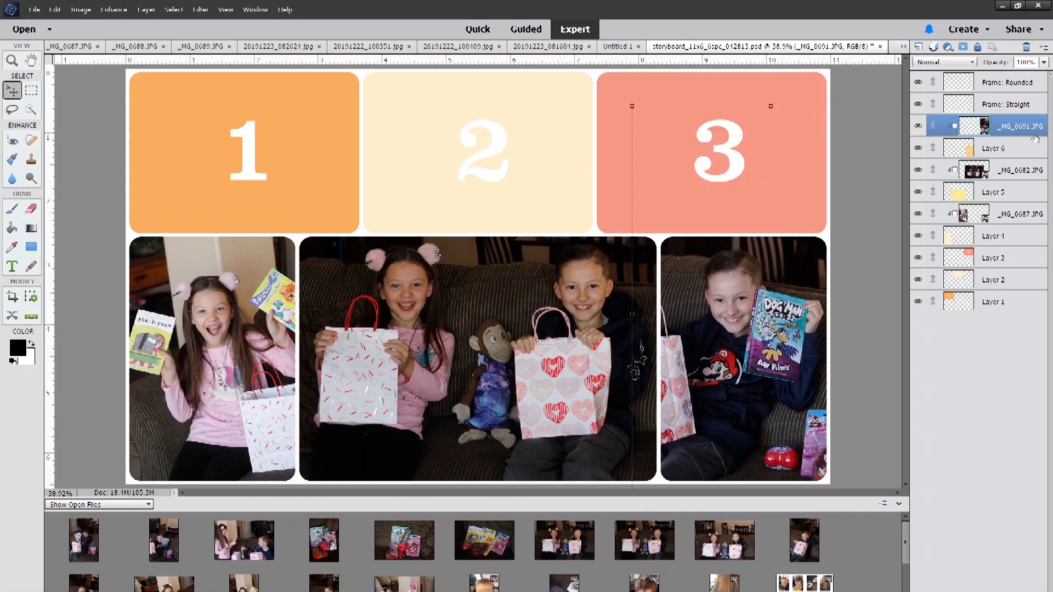
left_click(882, 267)
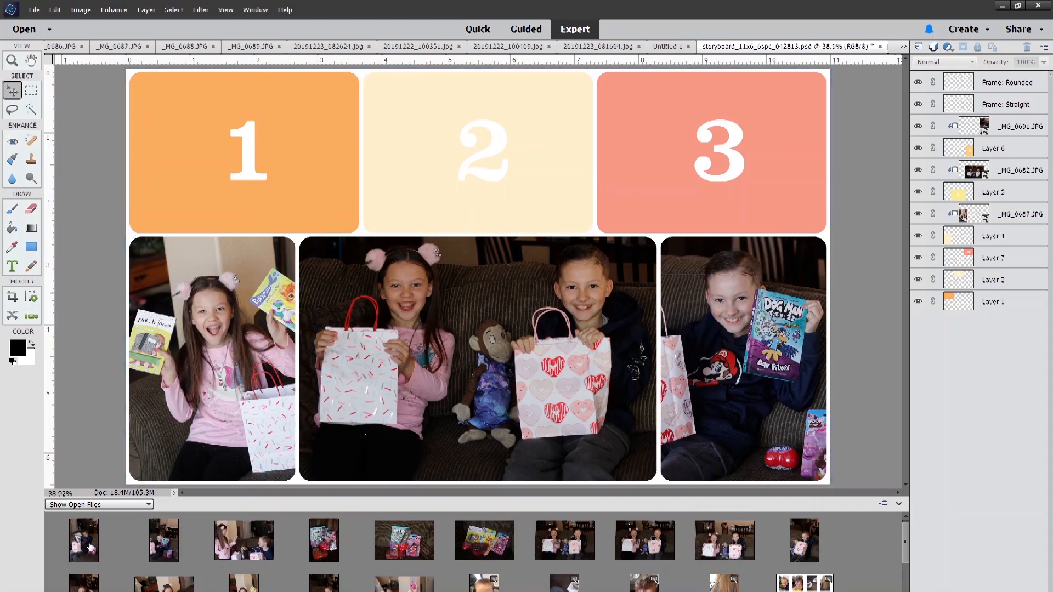
Place _MG_0689.JPG directly above Layer 2 and scale it to 55.60%
left_click(268, 163)
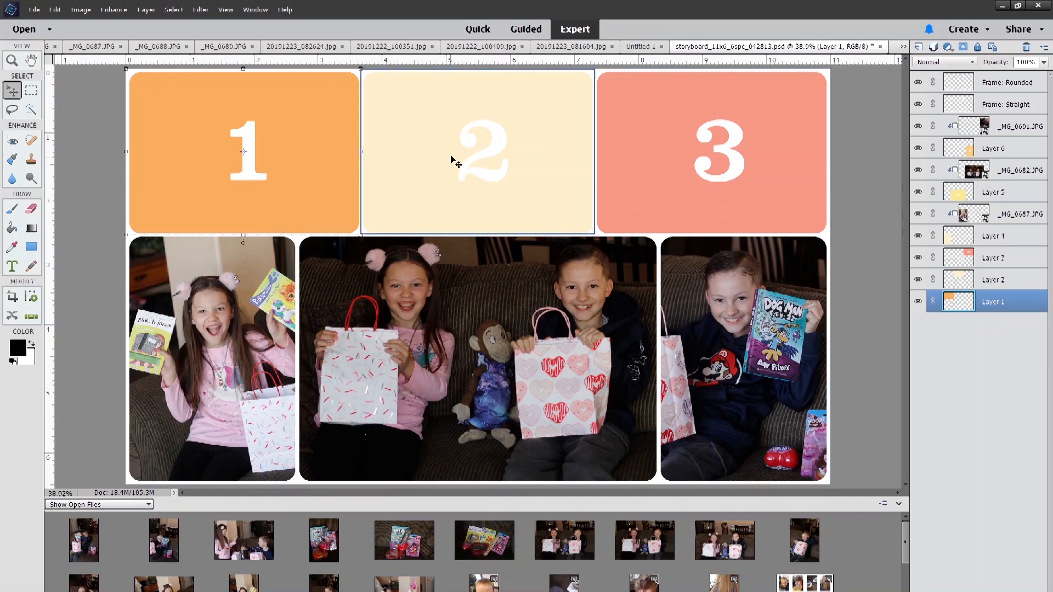
left_click(453, 161)
left_click_drag(410, 539, 460, 184)
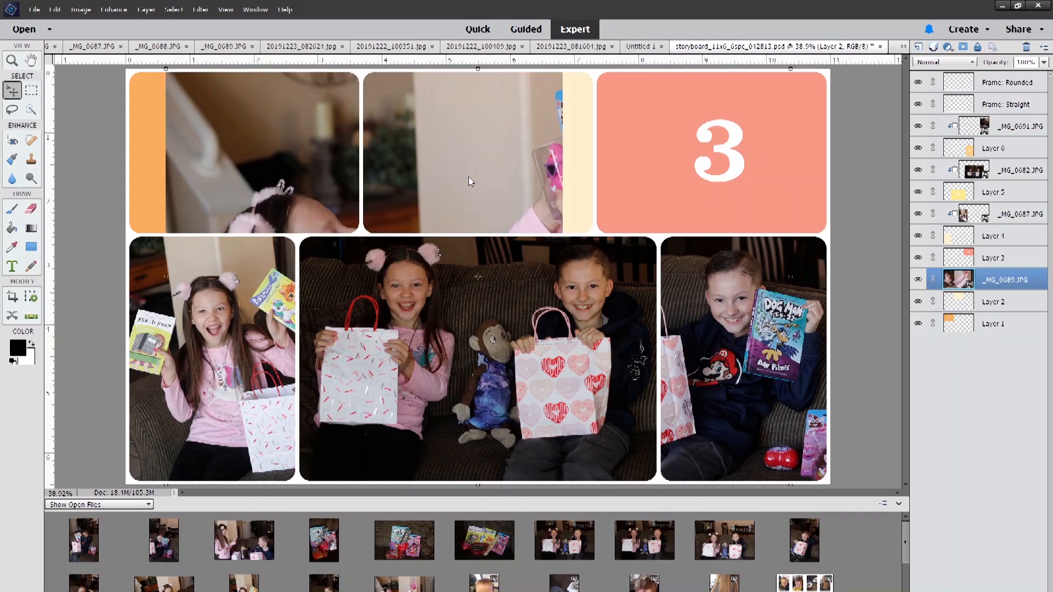
left_click_drag(166, 72, 259, 131)
left_click_drag(496, 213, 491, 120)
left_click_drag(784, 410, 598, 246)
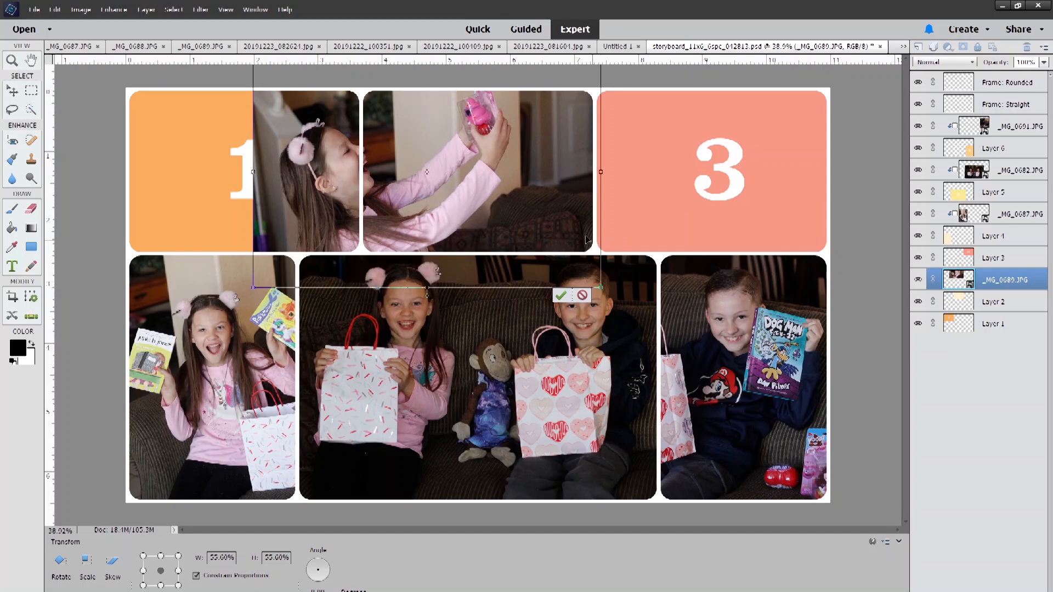
Reduce the _MG_0689.JPG photo to 42.83%, position it over box 2 and clip it to Layer 2
left_click_drag(441, 175, 521, 173)
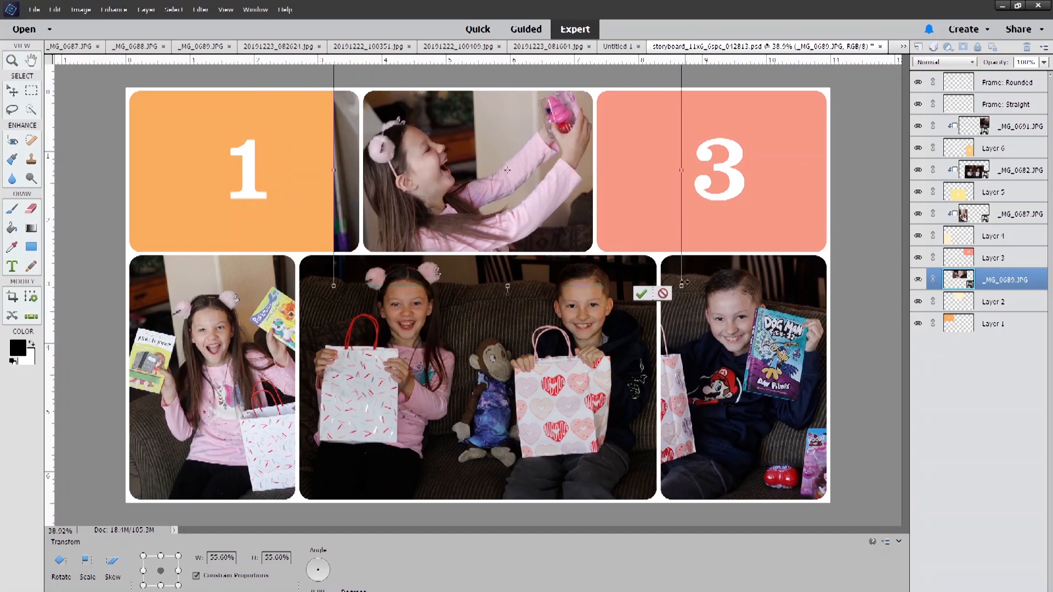
left_click_drag(681, 286, 640, 240)
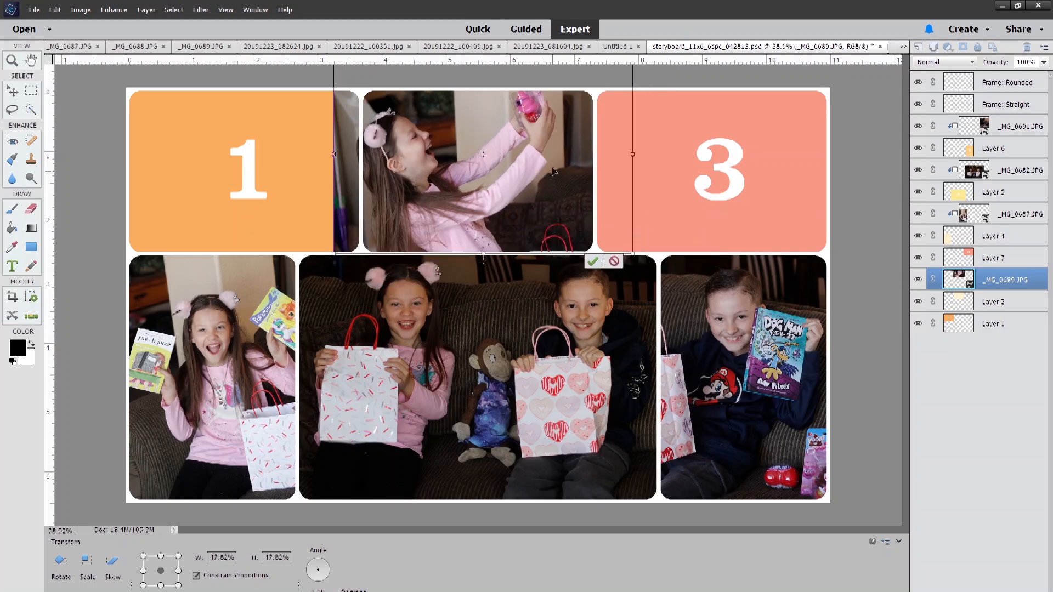
left_click_drag(557, 170, 568, 188)
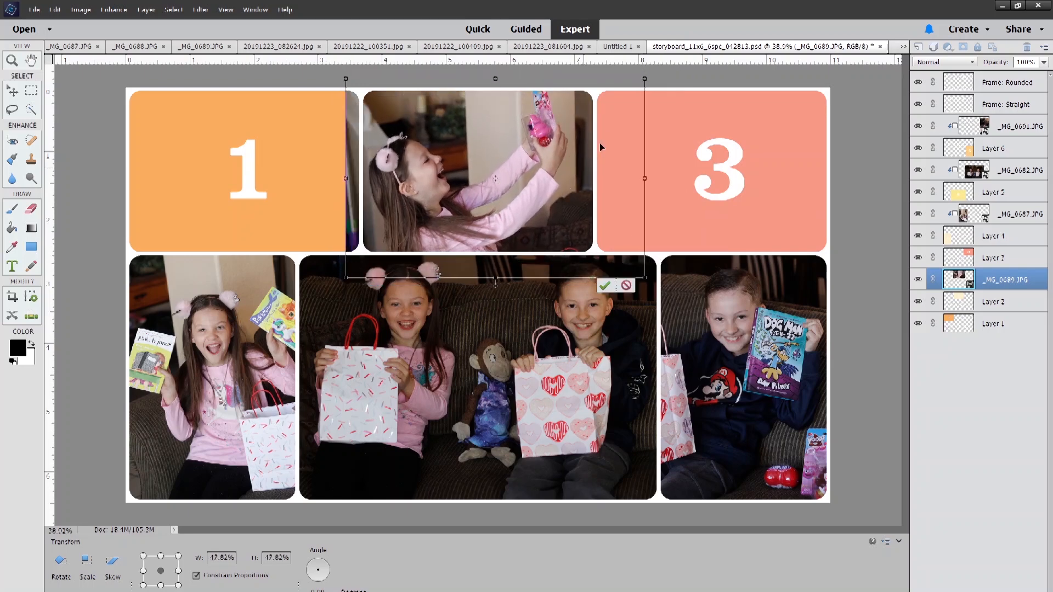
left_click_drag(643, 79, 613, 99)
left_click_drag(559, 180, 561, 176)
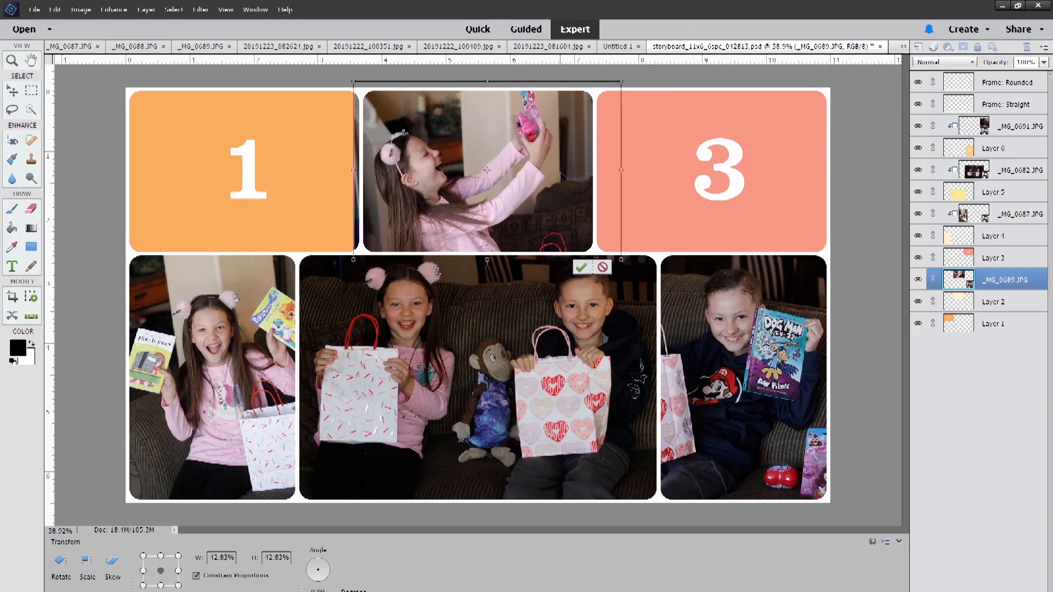
left_click(583, 269)
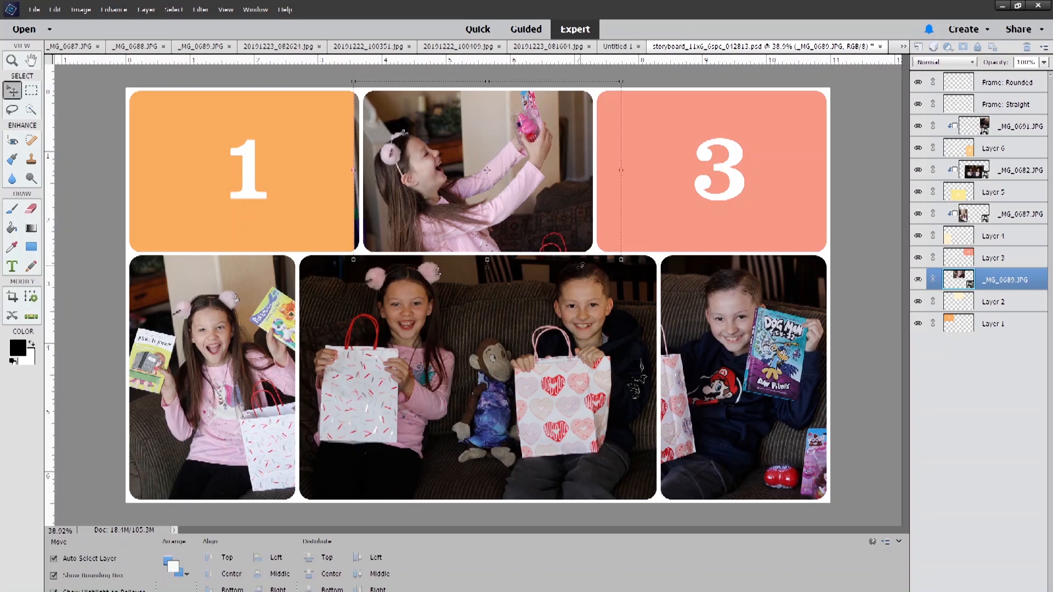
left_click_drag(1037, 286, 1036, 285)
left_click(1035, 285, "alt")
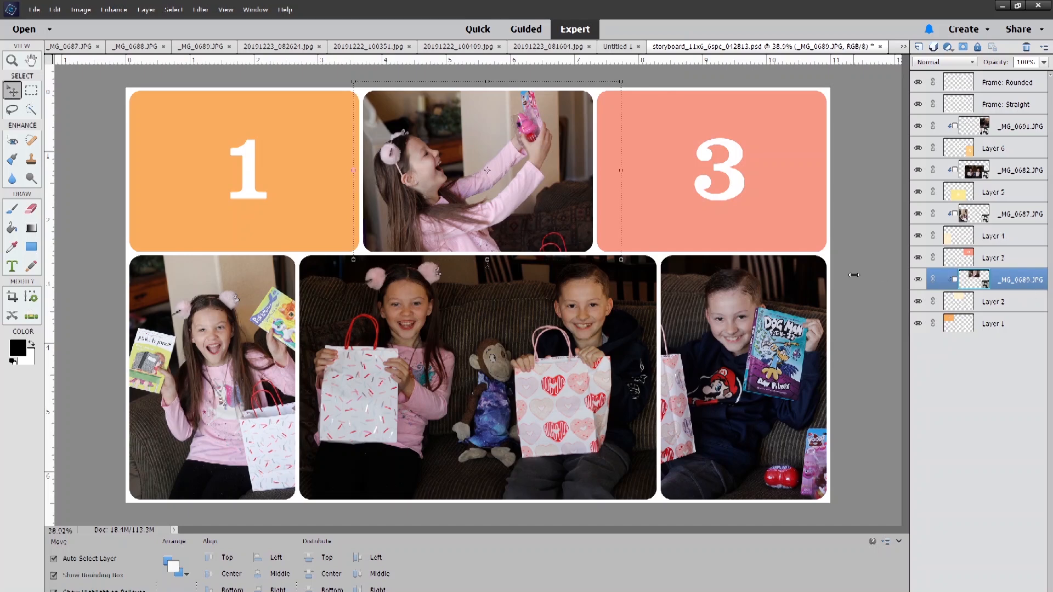
Select Layer 1, preview the open photo _MG_0695.JPG and return to the storyboard document
left_click(269, 176)
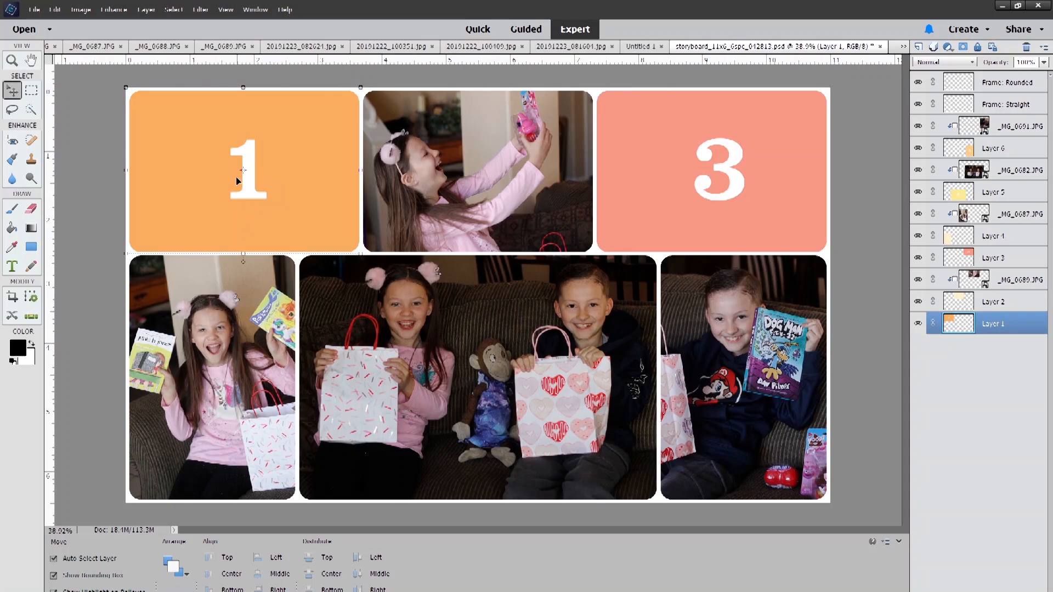
left_click(63, 590)
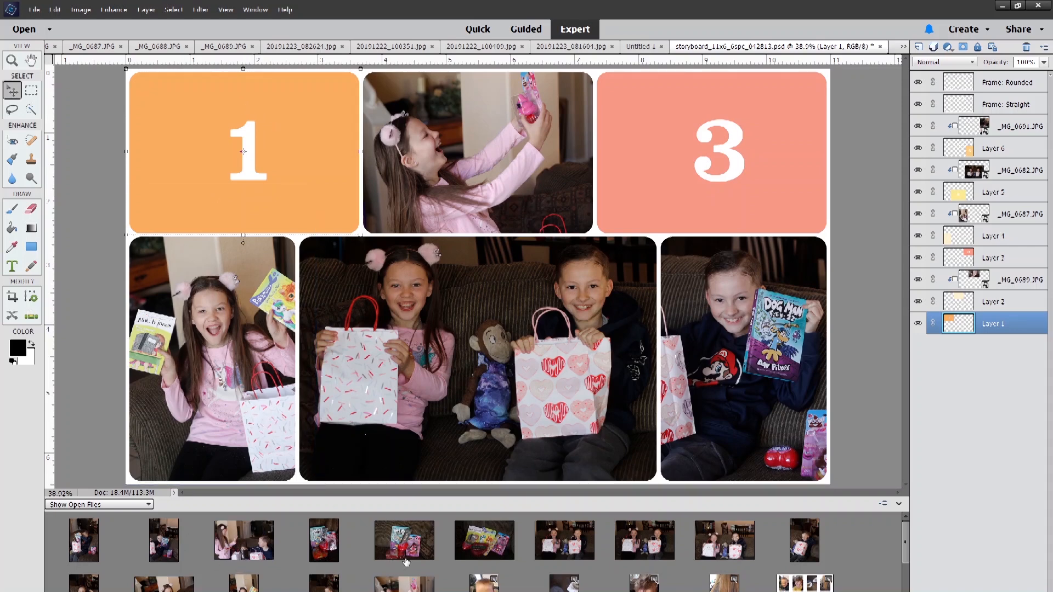
left_click(484, 547)
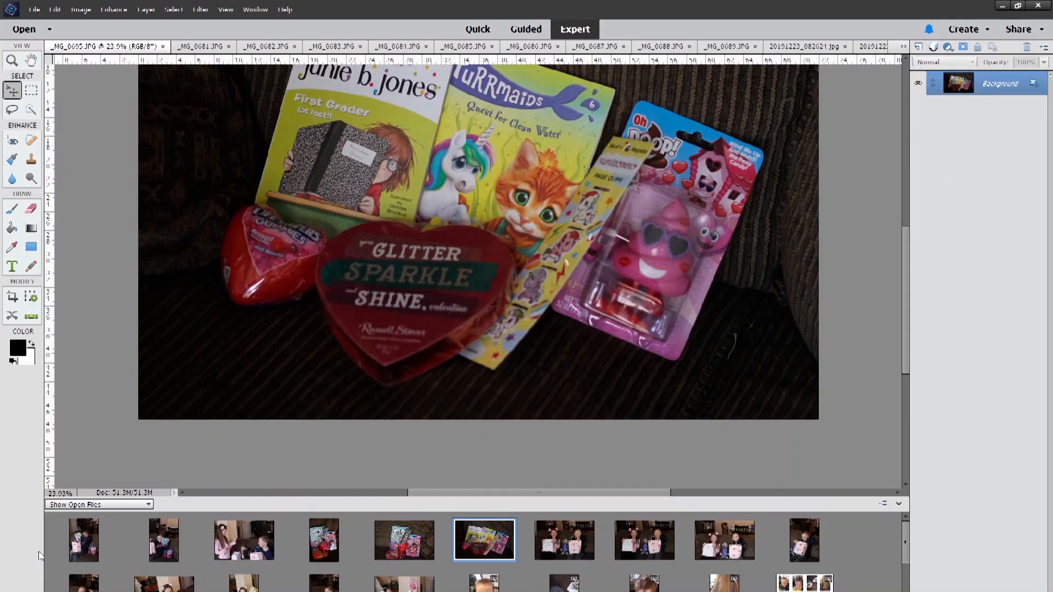
scroll(440, 573, "down", 2)
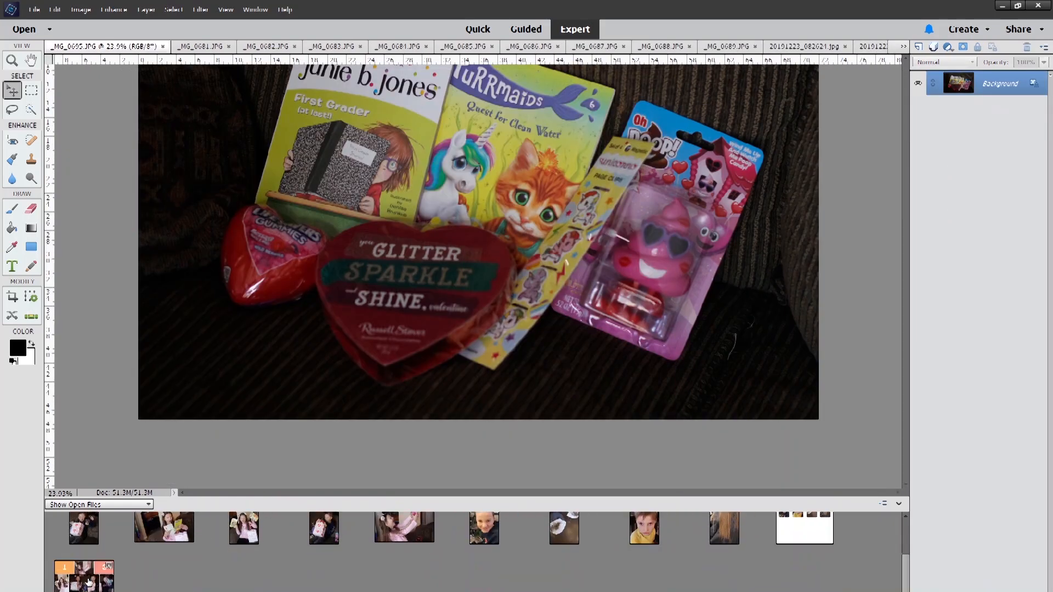
left_click(84, 575)
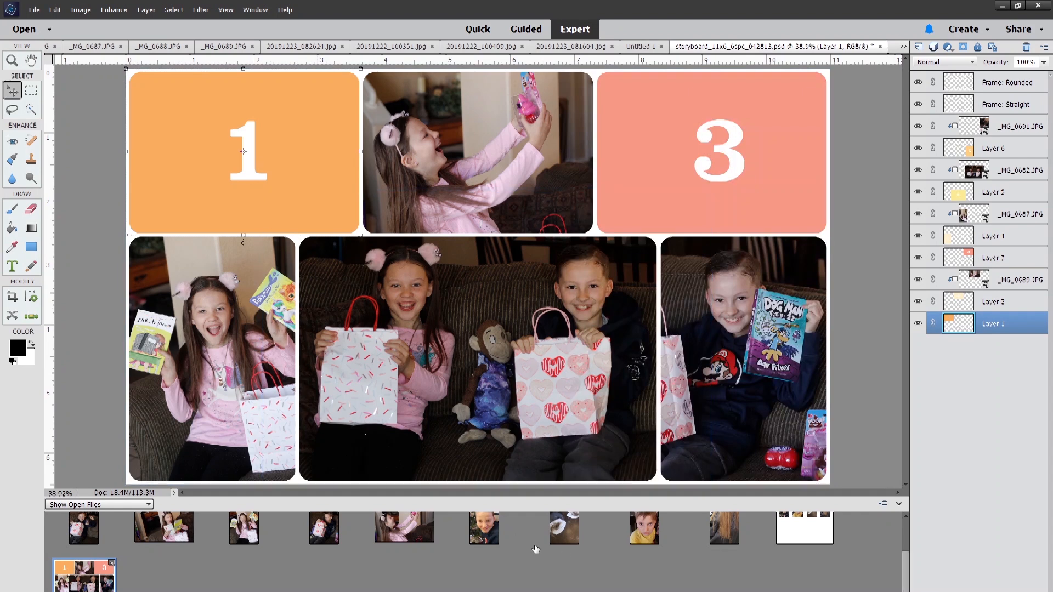
Place _MG_0695.JPG directly above Layer 1, scale it to 50.05% and move it over box 1
scroll(512, 549, "up", 2)
scroll(513, 549, "up", 1)
left_click_drag(493, 537, 230, 186)
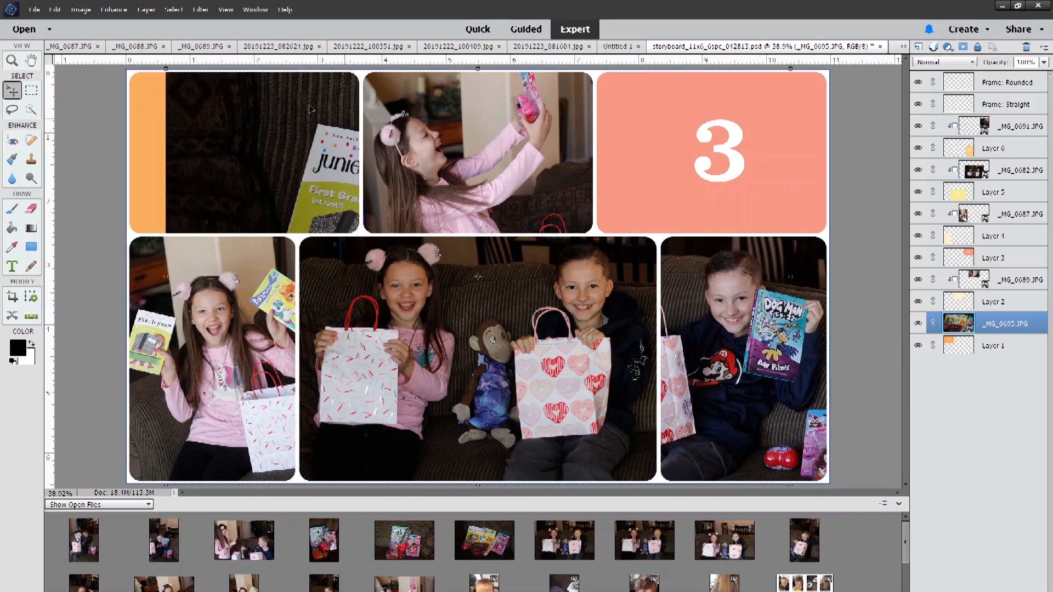
left_click_drag(349, 203, 74, 76)
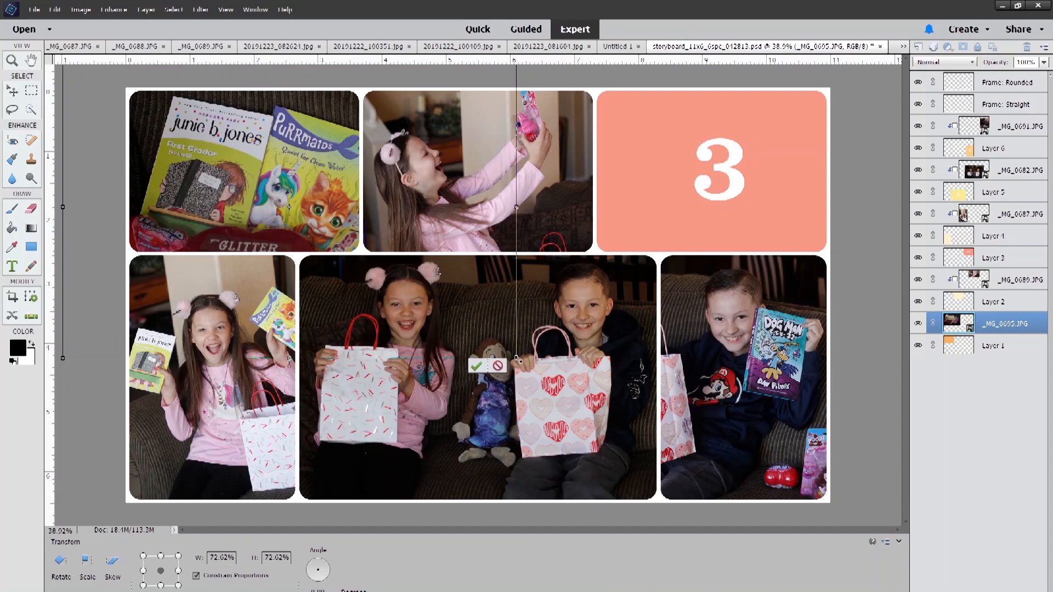
left_click_drag(516, 358, 375, 263)
left_click_drag(296, 149, 320, 169)
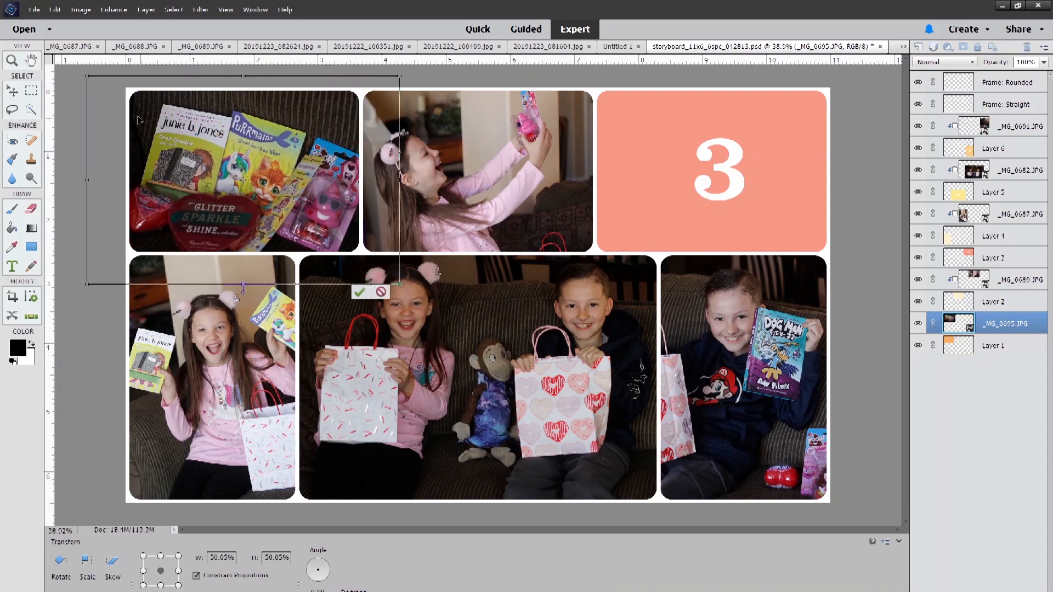
Refine the _MG_0695.JPG photo to 43.35% scale over box 1 and clip it to Layer 1
left_click_drag(87, 76, 127, 104)
left_click_drag(293, 203, 273, 178)
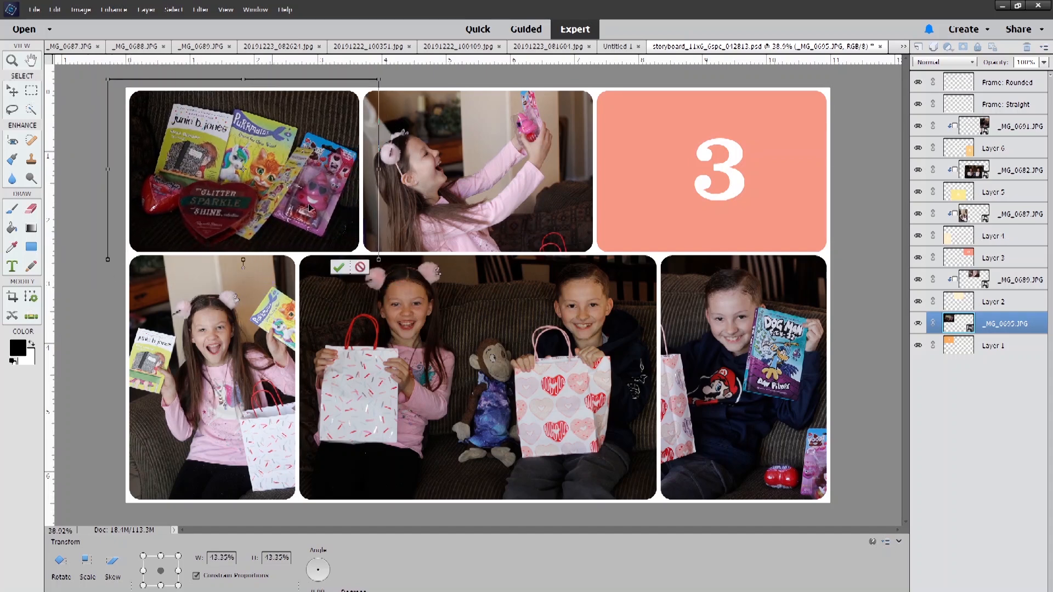
left_click(339, 268)
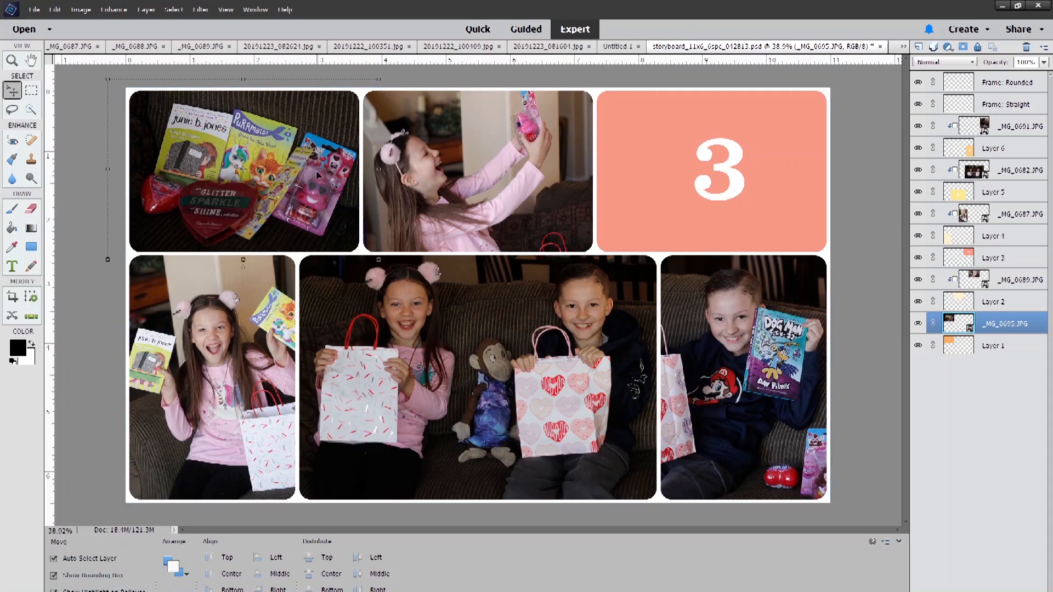
left_click(1035, 330, "alt")
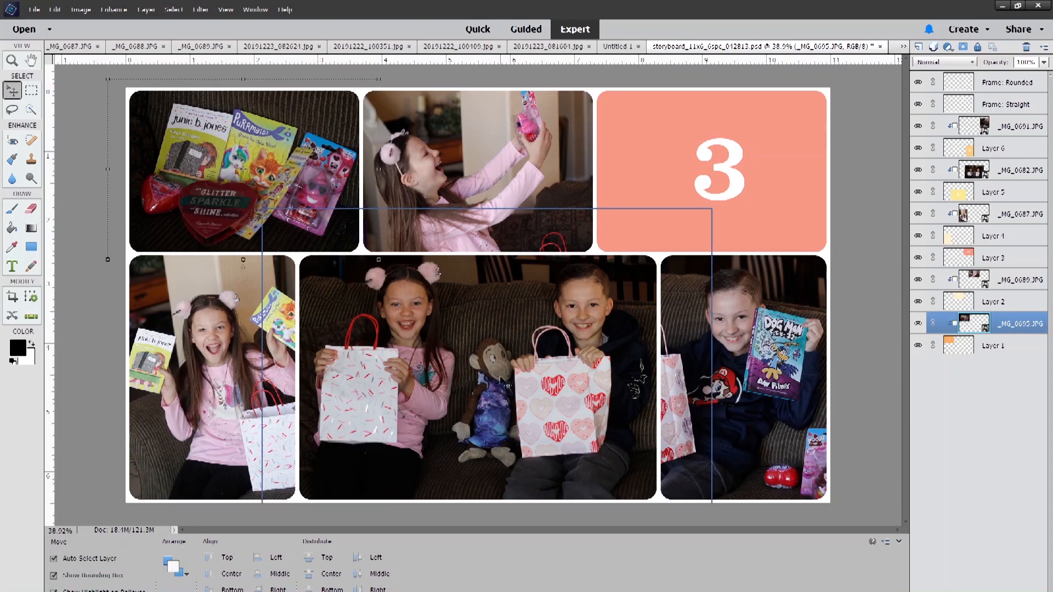
Select Layer 3 and place the open photo _MG_0693.JPG directly above it in the storyboard
left_click(886, 204)
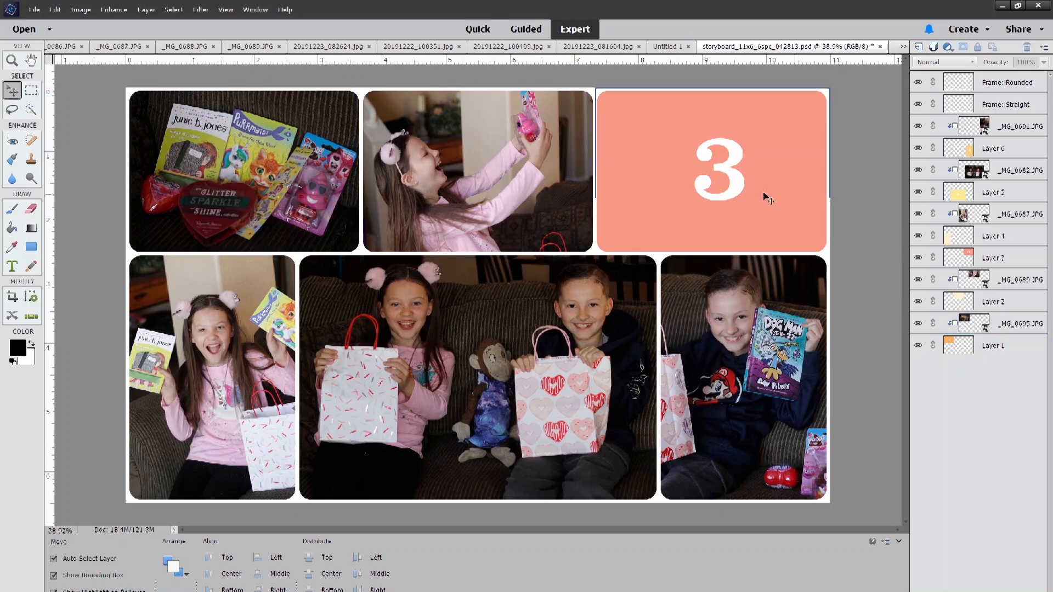
left_click(20, 591)
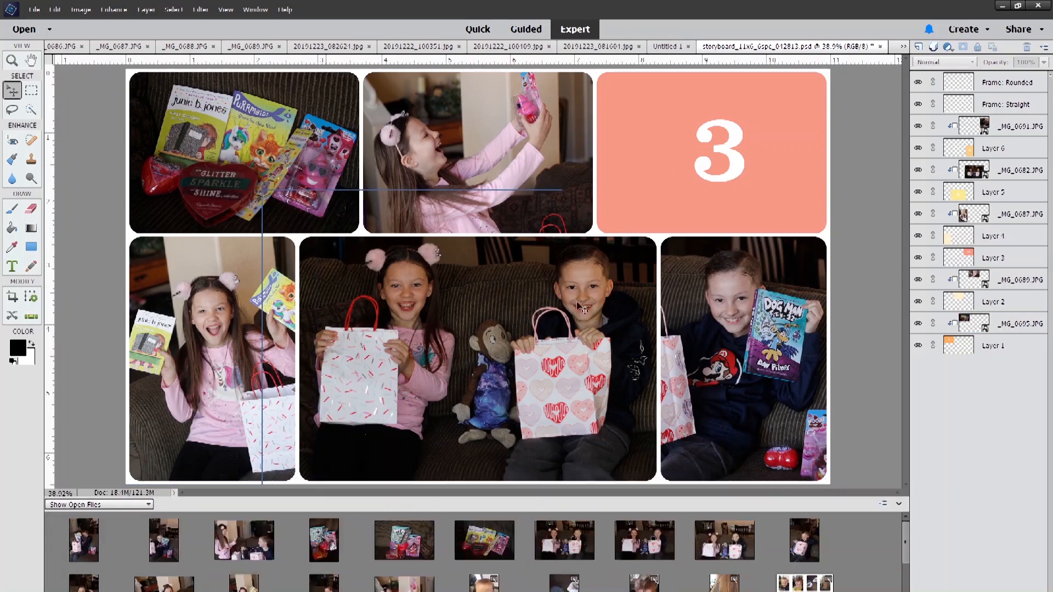
left_click(720, 122)
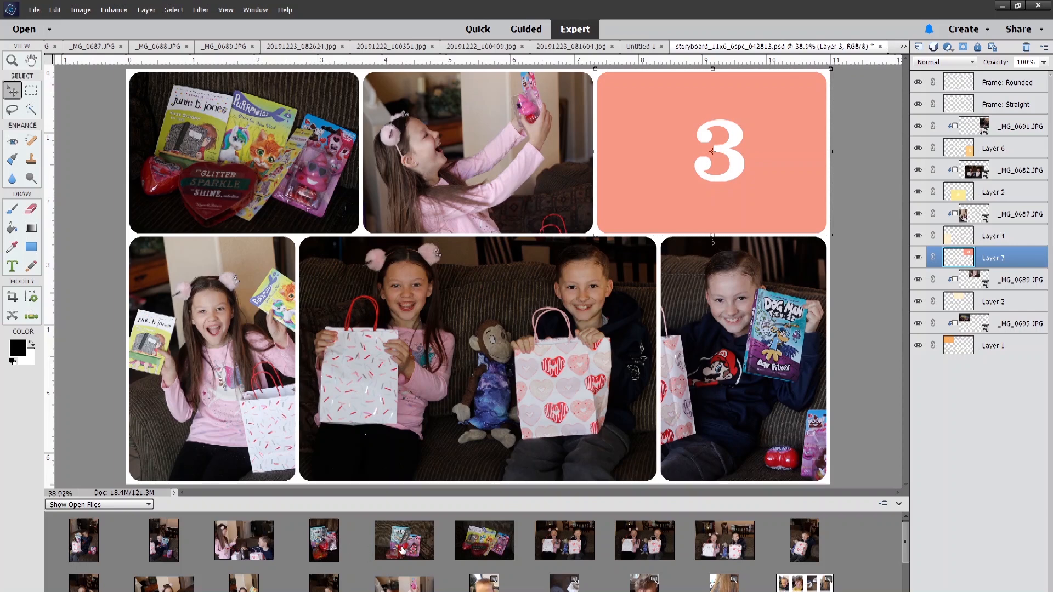
left_click_drag(322, 551, 668, 155)
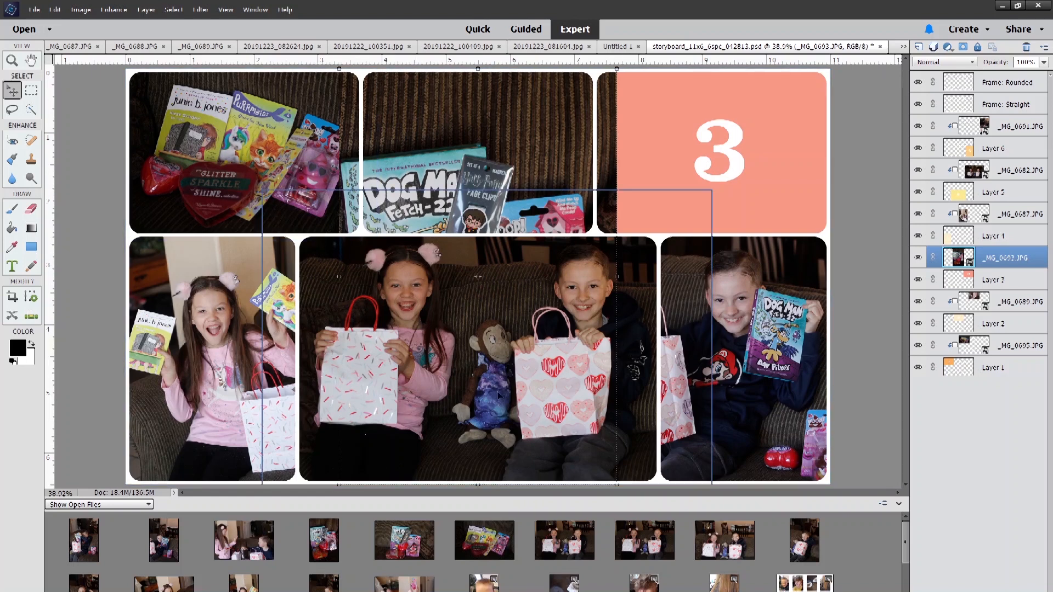
Select the _MG_0693.JPG layer, nudge the photo to the right and move it over box 3
left_click_drag(478, 278, 478, 284)
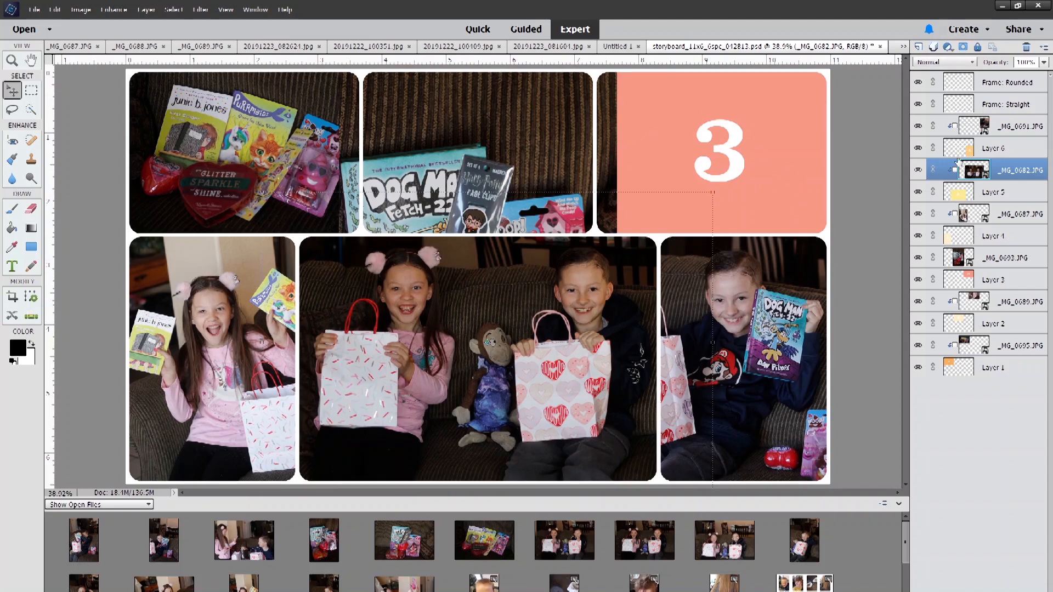
left_click(956, 257)
key("Right")
key("Right")
key("Right")
key("Right")
key("Right")
key("Right")
key("Right")
key("Right")
key("Right")
key("Right")
key("Right")
key("Right")
key("Right")
key("Right")
key("Right")
key("Right")
key("Right")
key("Right")
key("Right")
key("Right")
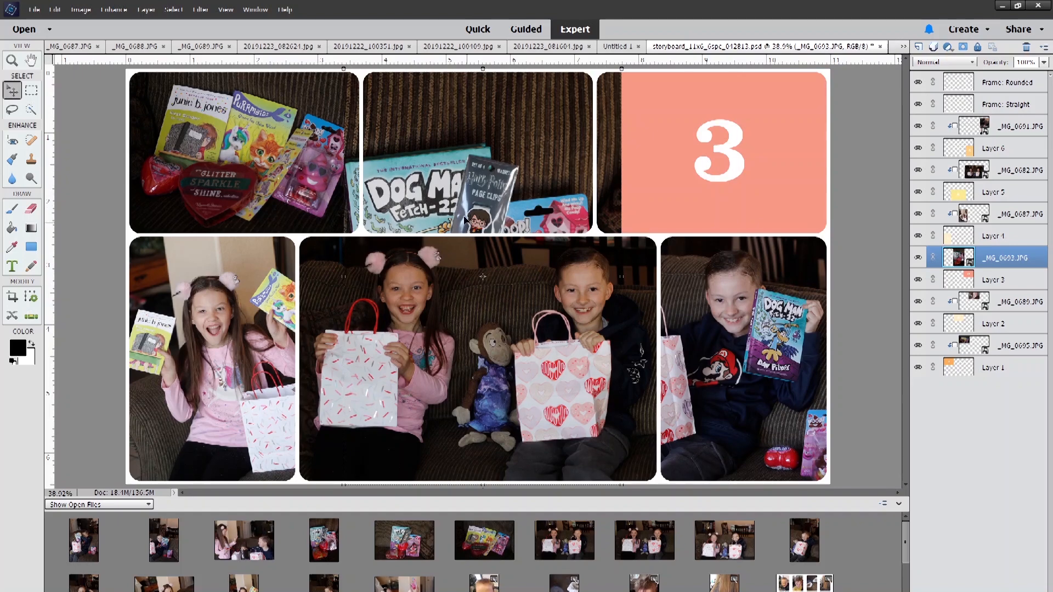
left_click_drag(421, 219, 690, 183)
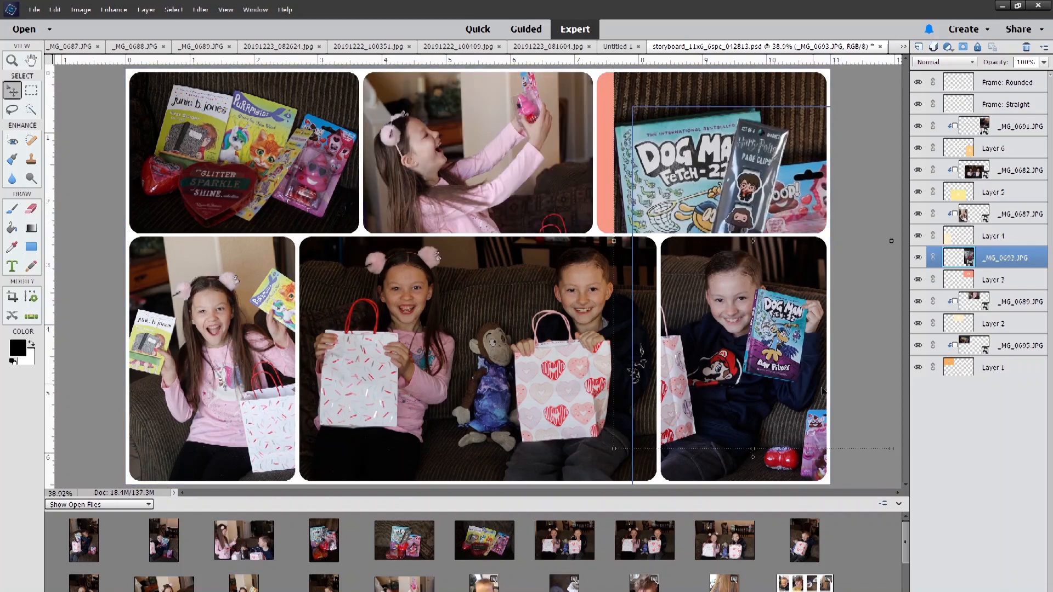
Try to scale the _MG_0693.JPG photo down over box 3, cancel the transformation and delete its layer
left_click_drag(612, 450, 672, 360)
left_click_drag(763, 187, 679, 106)
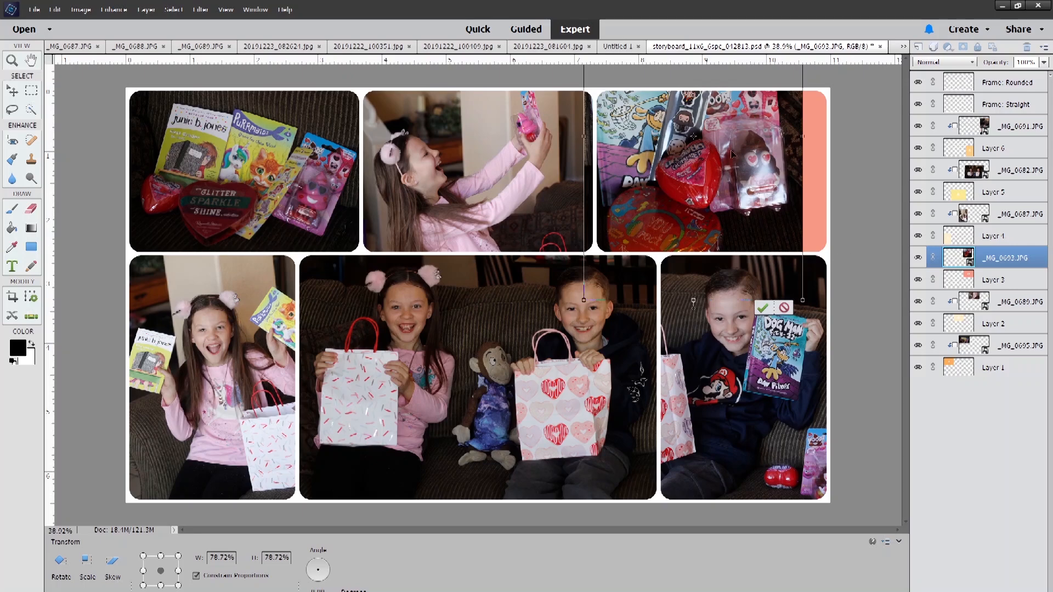
left_click_drag(711, 182, 722, 215)
left_click_drag(815, 332, 788, 300)
left_click_drag(749, 184, 747, 192)
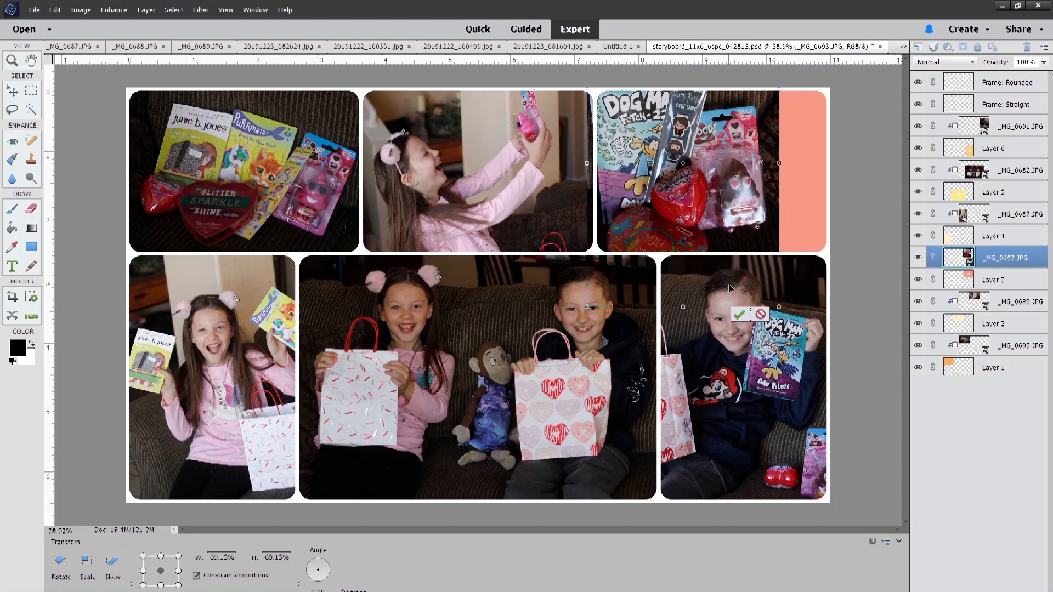
left_click(761, 314)
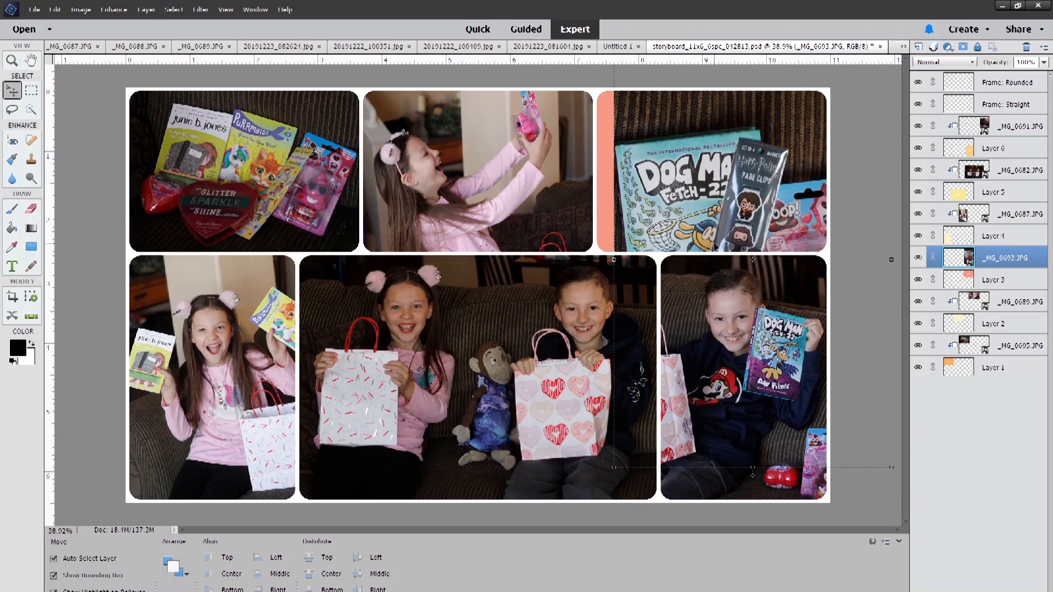
key("Delete")
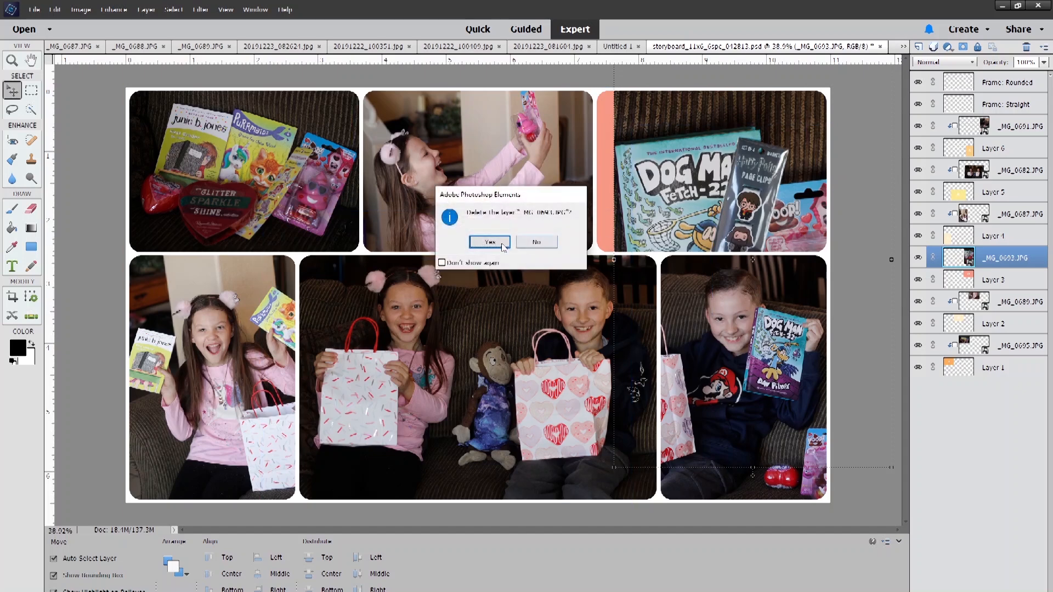
left_click(483, 248)
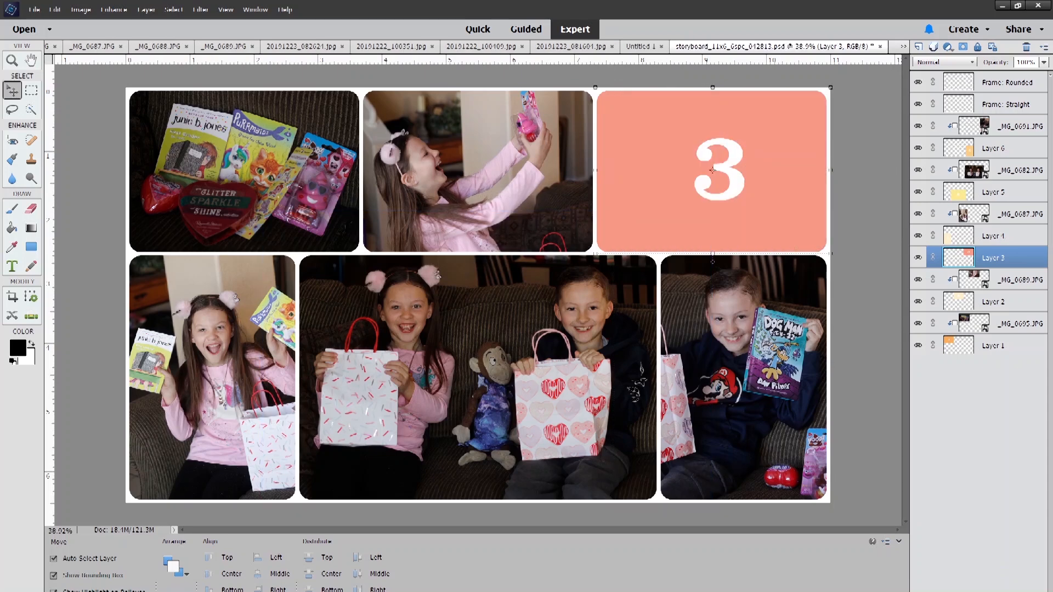
Place the open photo _MG_0694.JPG directly above Layer 3, scale it to about 53% and move it over box 3
left_click(59, 591)
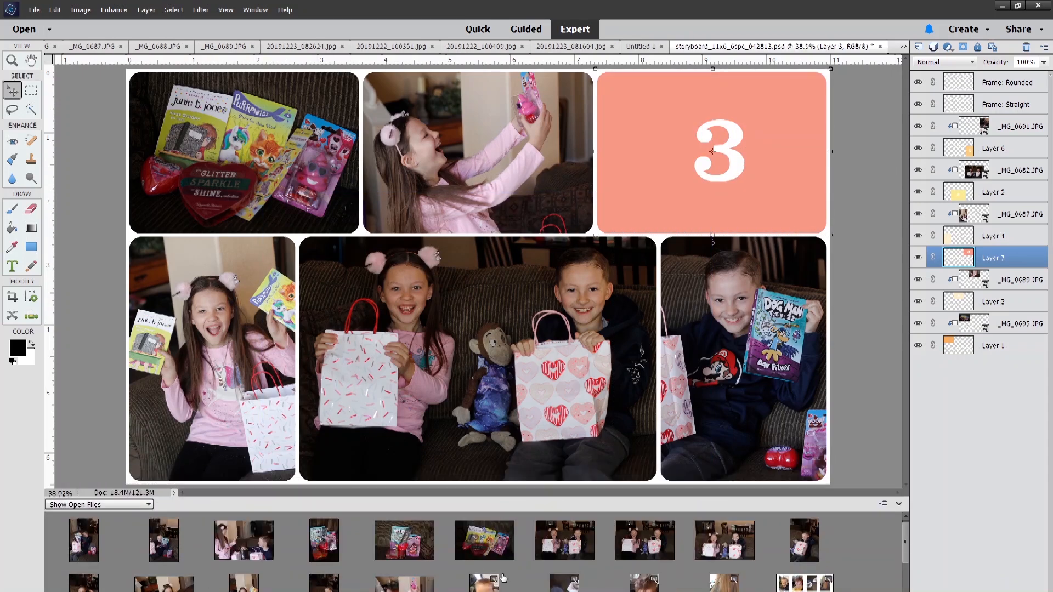
left_click_drag(407, 543, 677, 168)
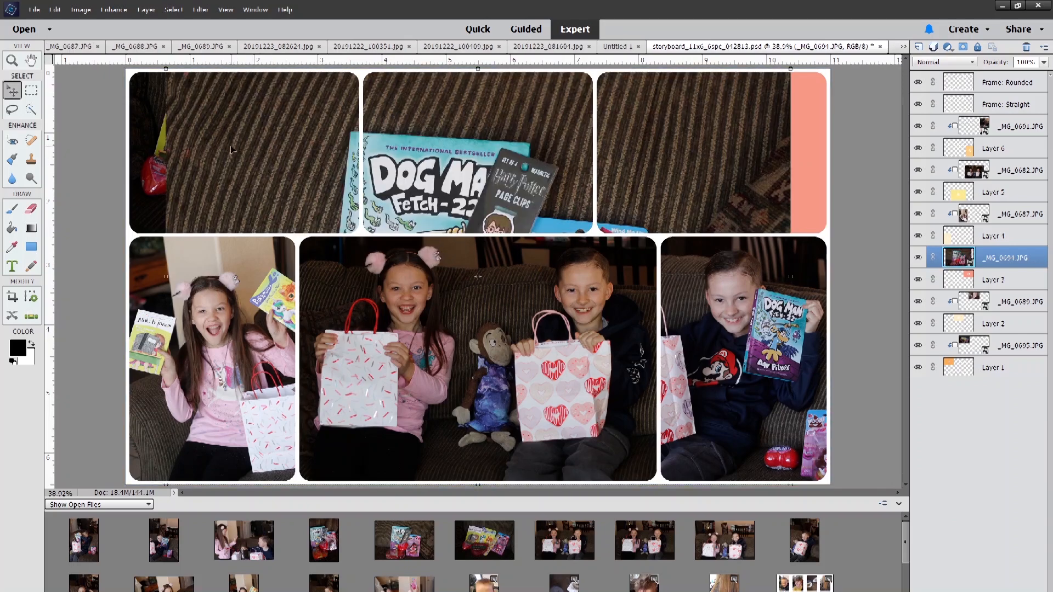
left_click_drag(230, 144, 530, 150)
left_click_drag(450, 70, 566, 147)
left_click_drag(657, 195, 535, 114)
left_click_drag(446, 421, 624, 301)
left_click_drag(774, 231, 705, 203)
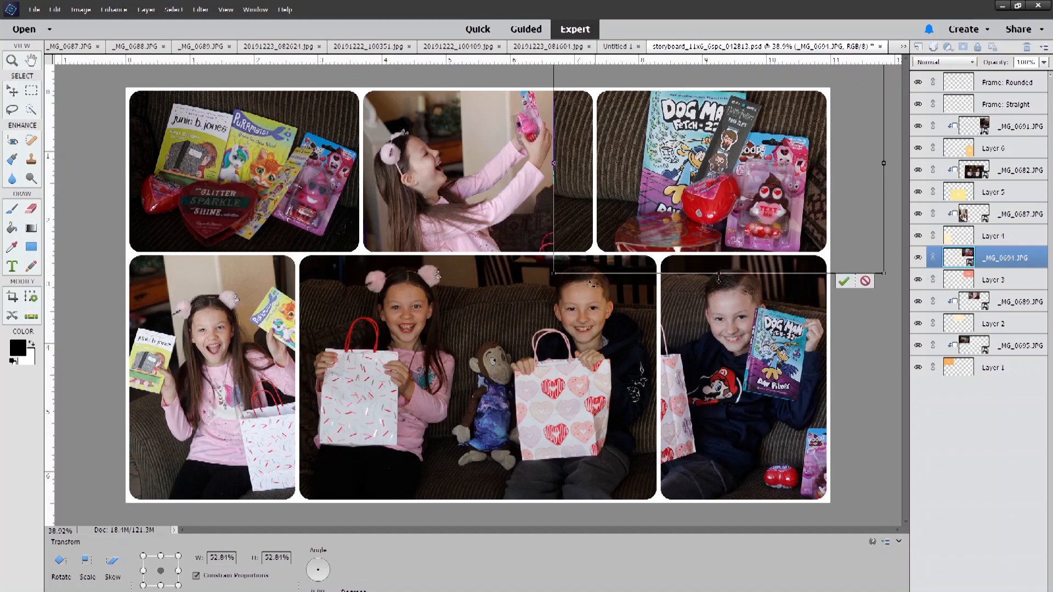
Refine the _MG_0694.JPG photo to 45.93% scale over box 3 and clip it to Layer 3
left_click_drag(553, 273, 596, 244)
left_click_drag(762, 152, 730, 167)
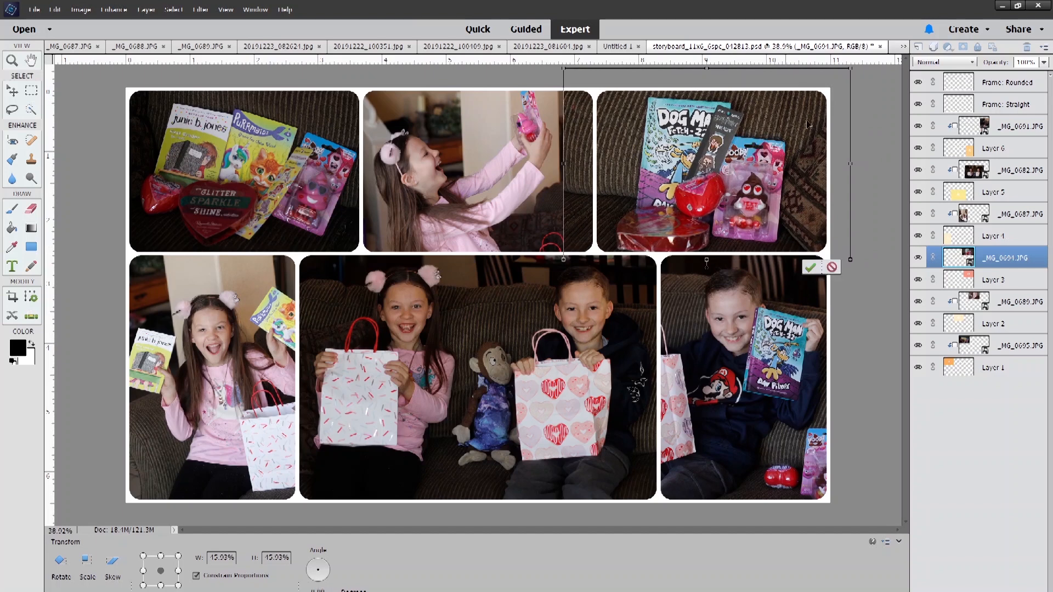
left_click(811, 267)
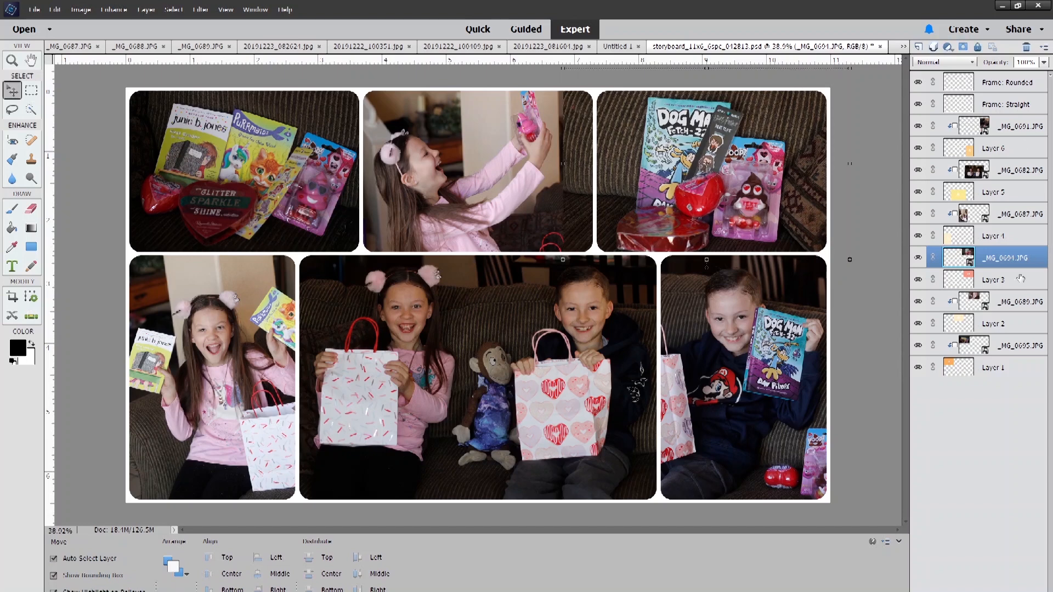
left_click_drag(1041, 266, 1040, 265)
left_click(1040, 264, "alt")
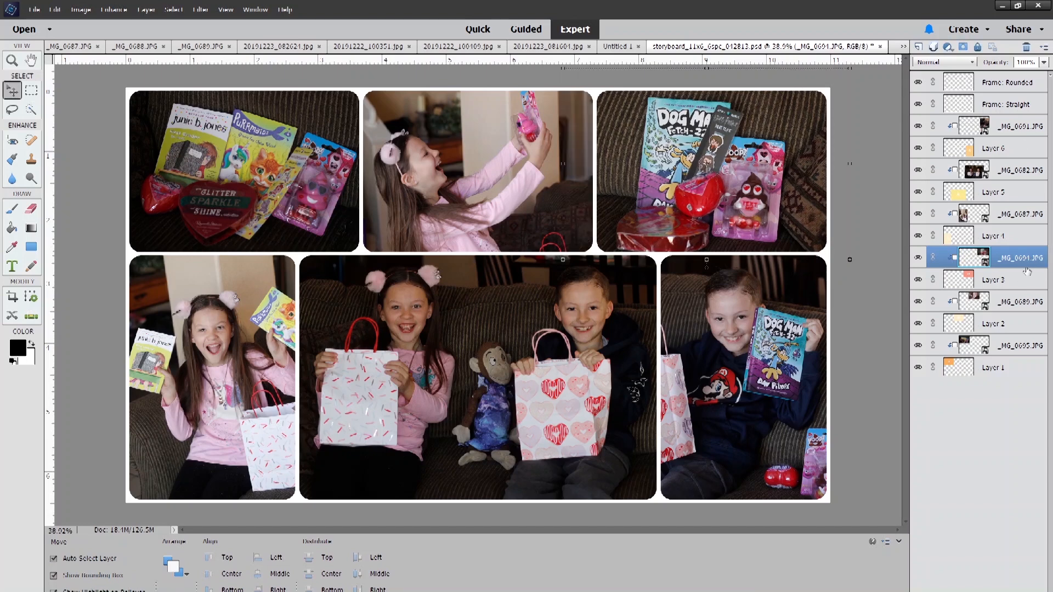
left_click(873, 286)
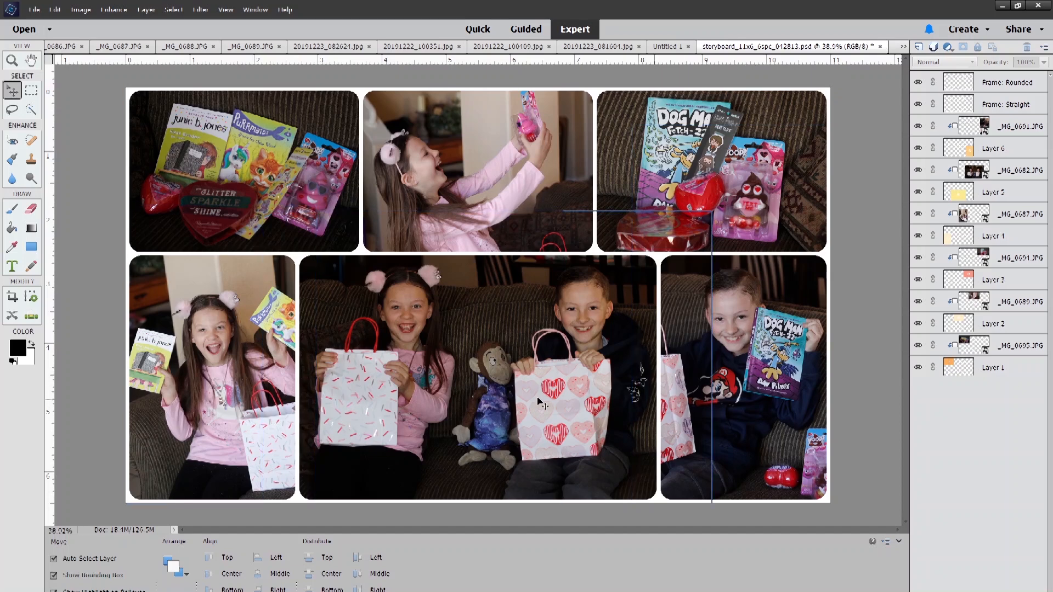
Release the clipping masks of _MG_0687.JPG and _MG_0691.JPG and restack them directly above Layer 6 and Layer 4 respectively
left_click(185, 348)
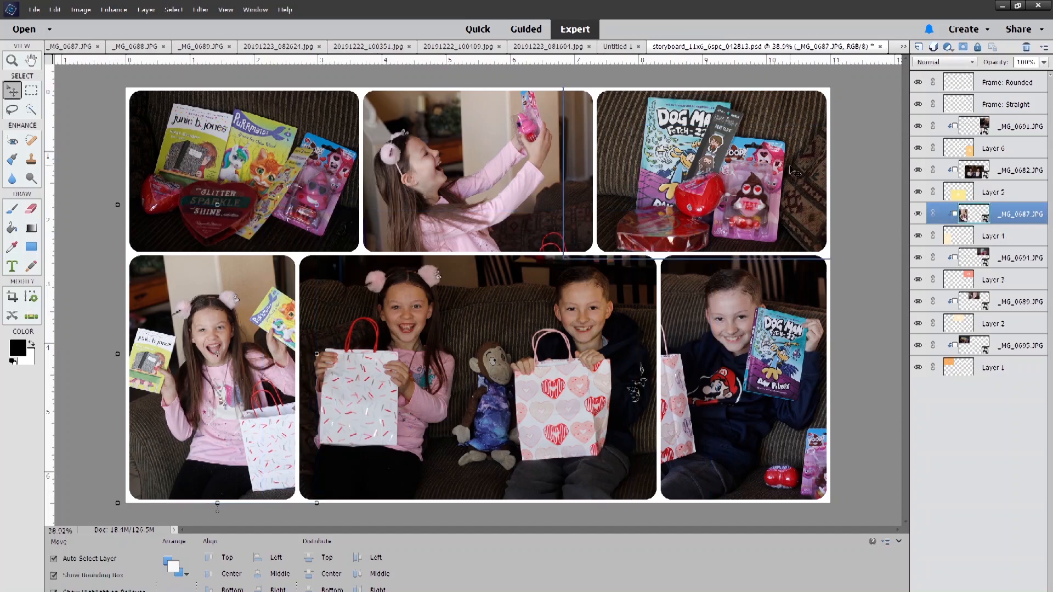
right_click(1011, 222)
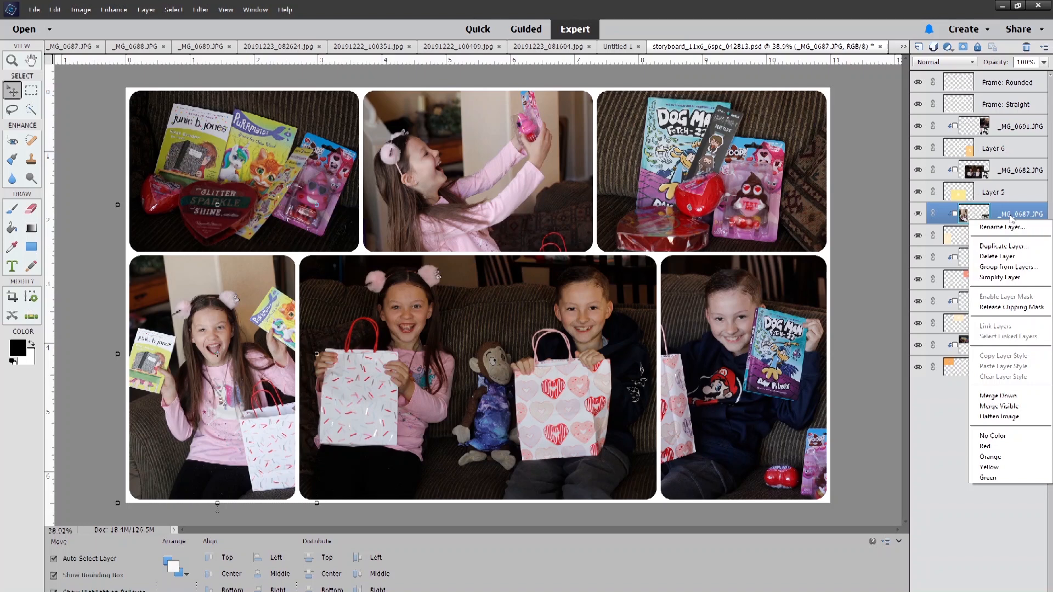
left_click(1010, 216)
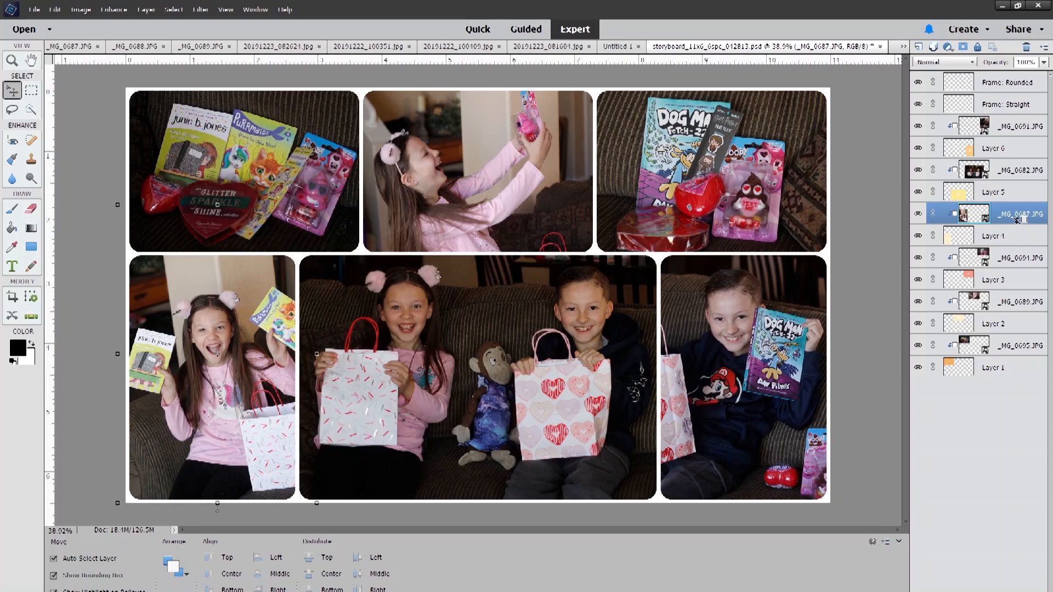
left_click(1020, 221, "alt")
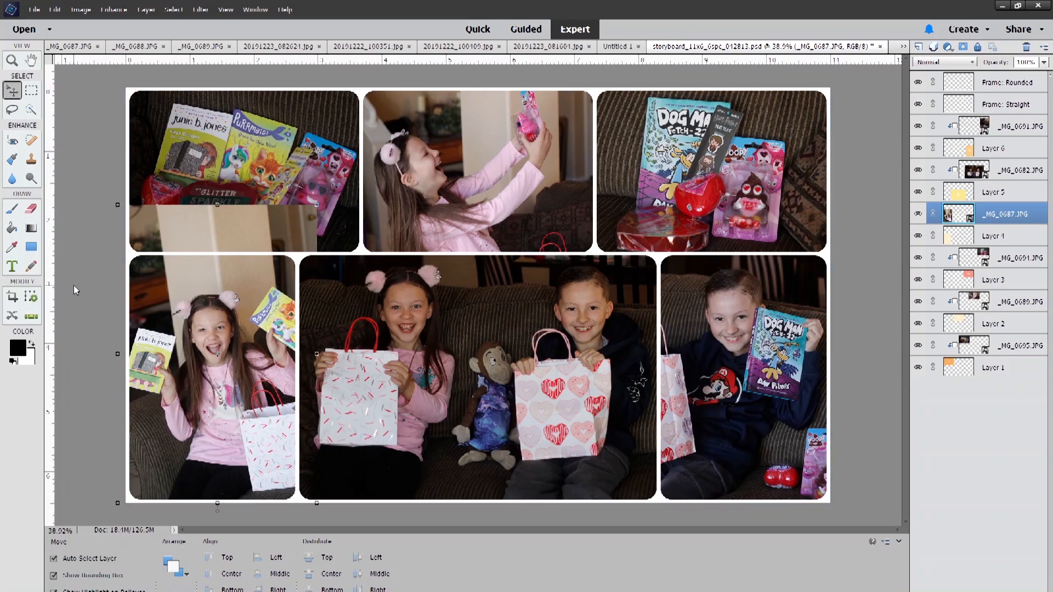
left_click(709, 298)
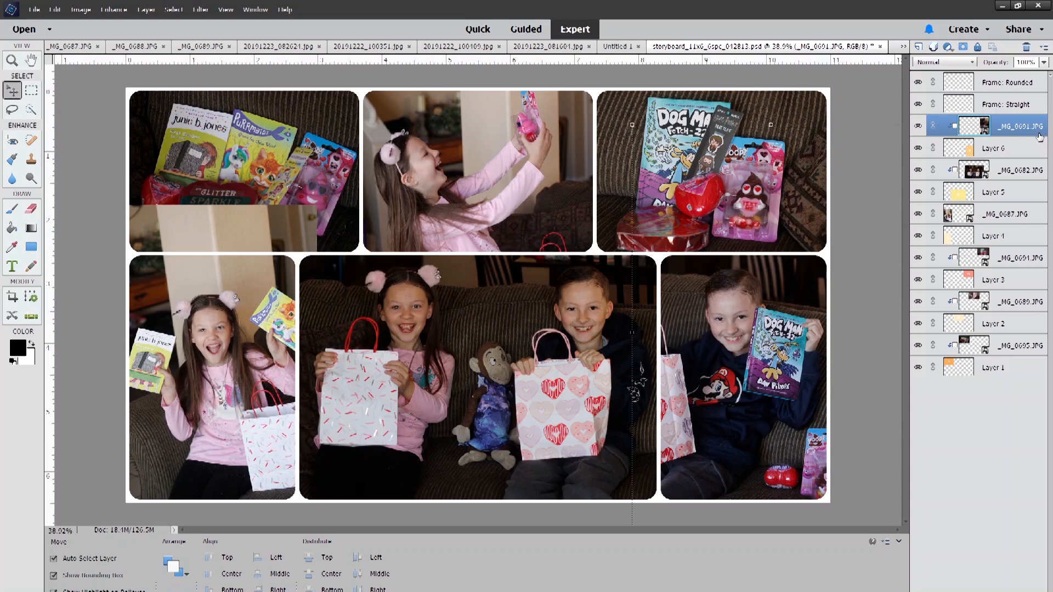
left_click(1039, 131, "alt")
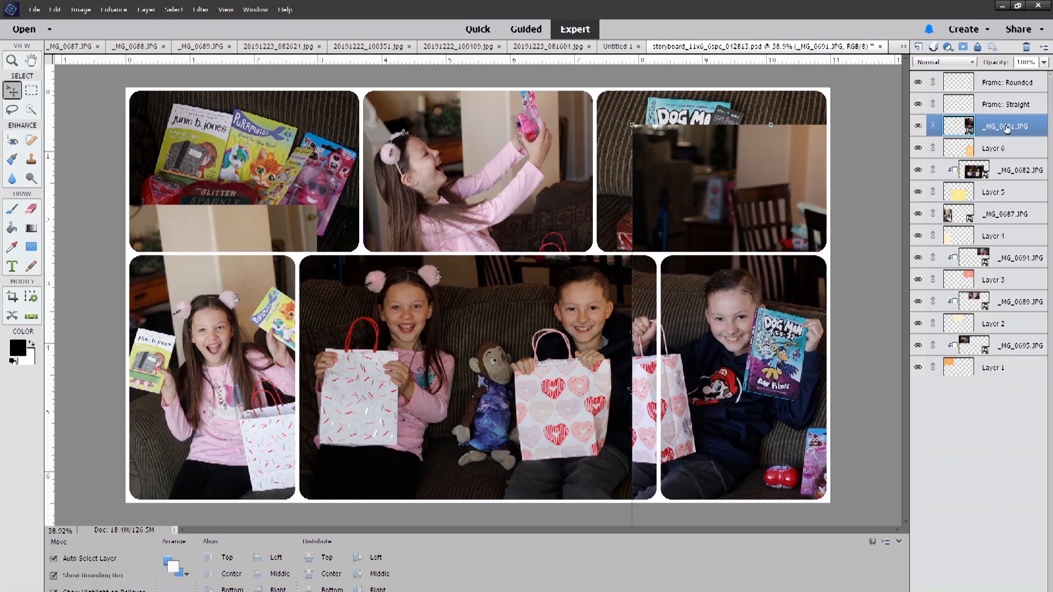
left_click_drag(1007, 127, 994, 206)
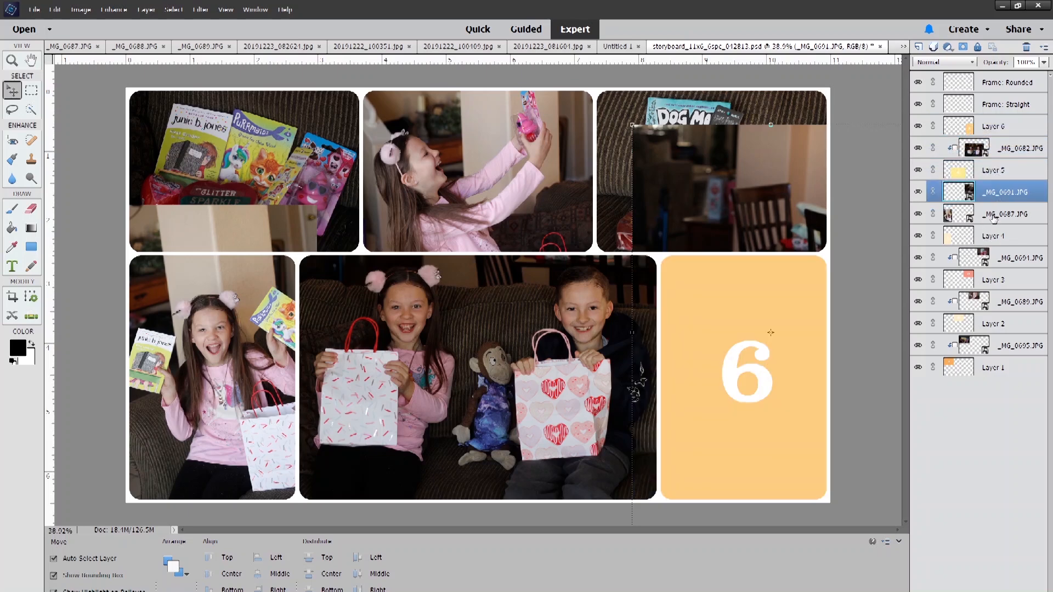
left_click_drag(993, 217, 982, 116)
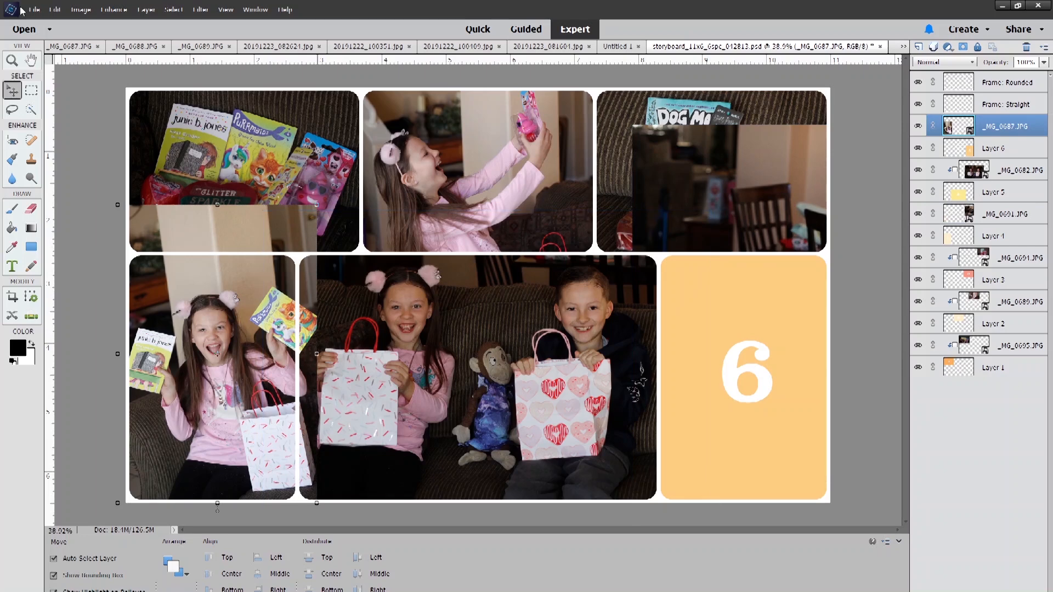
Move the _MG_0687.JPG photo from box 4 over box 6 and clip it to Layer 6
left_click_drag(212, 340, 757, 333)
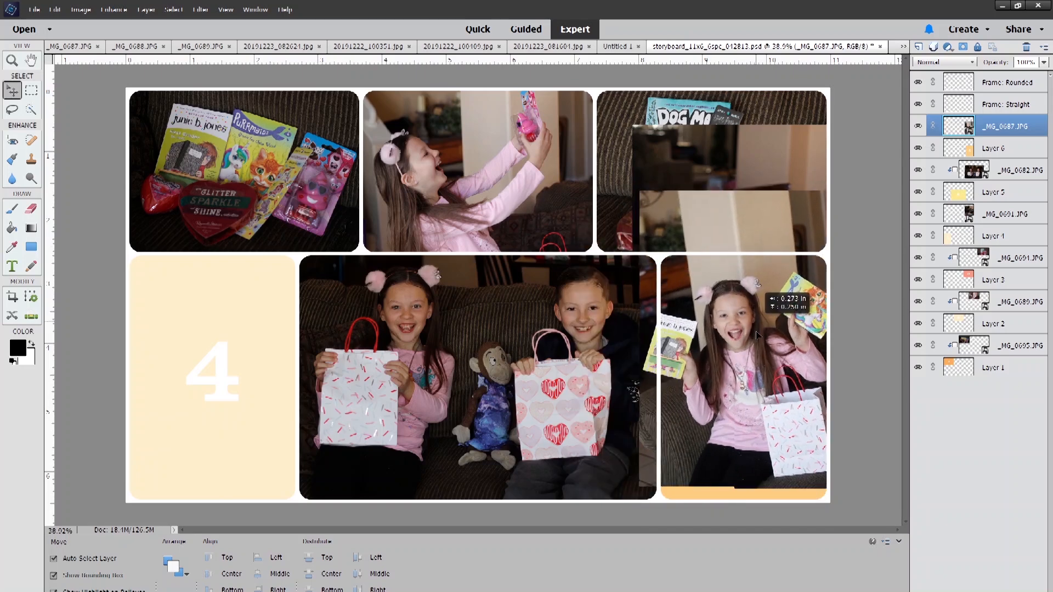
left_click_drag(757, 333, 759, 331)
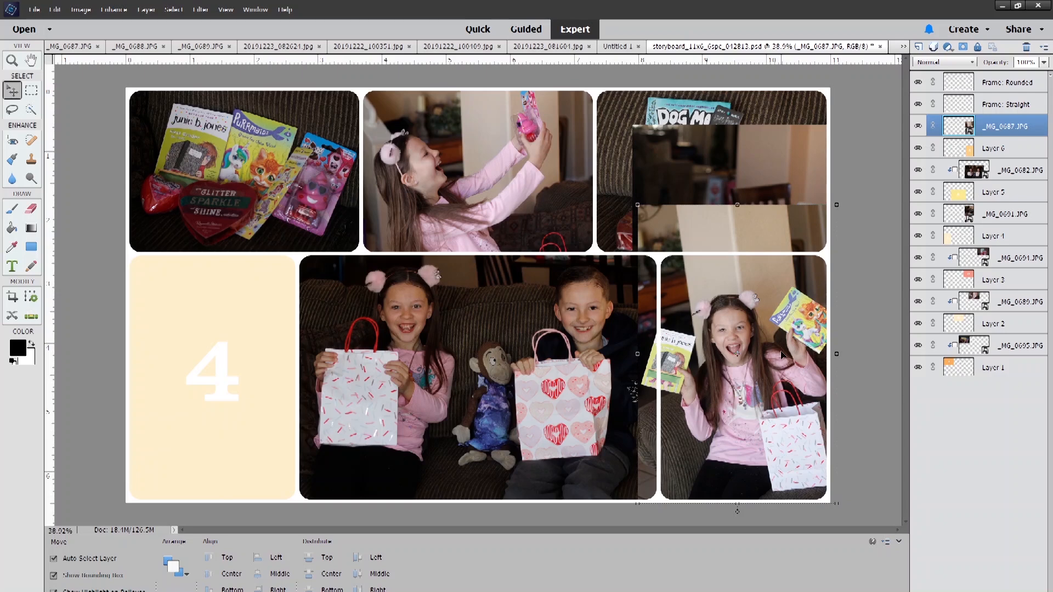
key("Right")
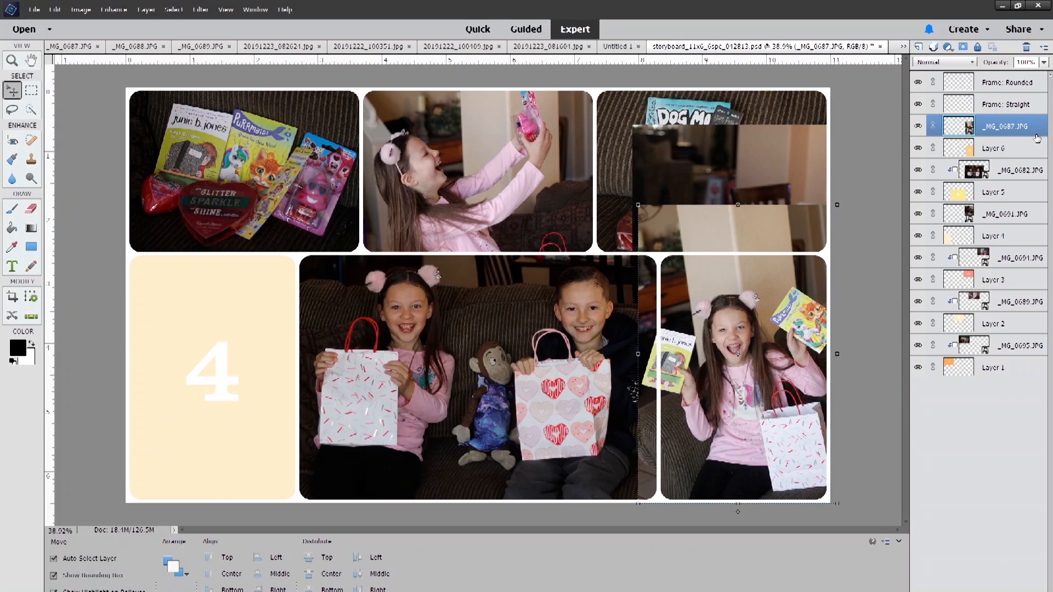
key("ctrl+g")
Move the _MG_0691.JPG photo over box 4, clip it to Layer 4 and deselect all layers
left_click_drag(794, 186, 382, 271)
left_click_drag(326, 289, 744, 208)
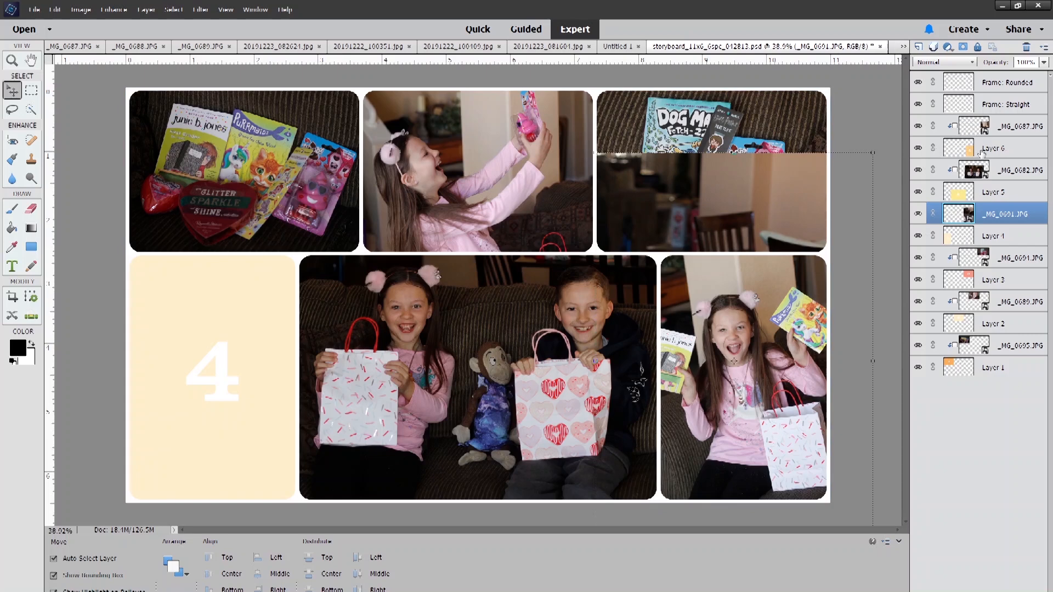
left_click_drag(769, 213, 311, 170)
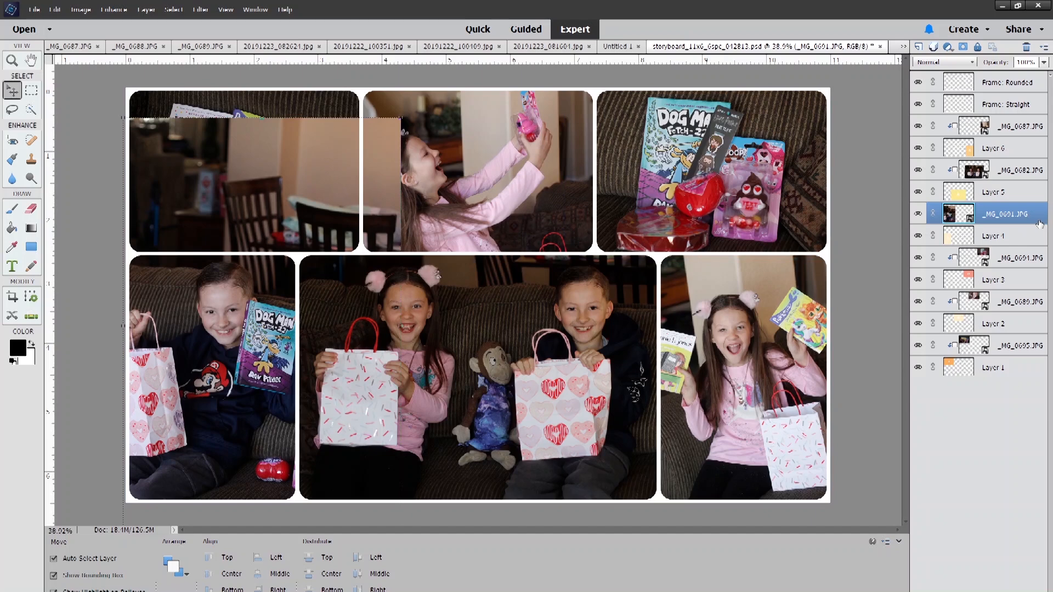
left_click(1041, 225, "alt")
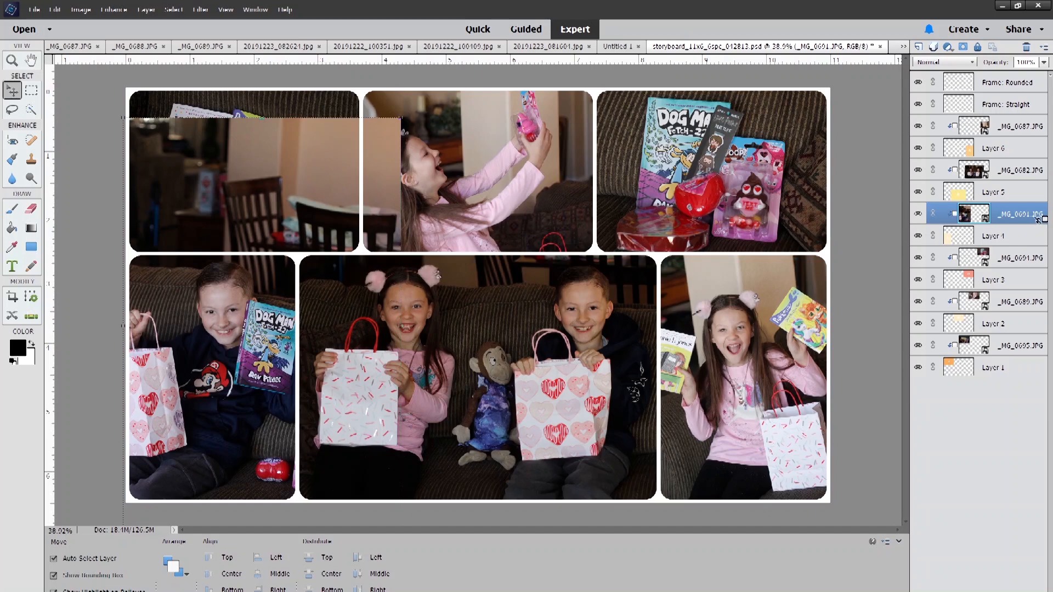
left_click(869, 280)
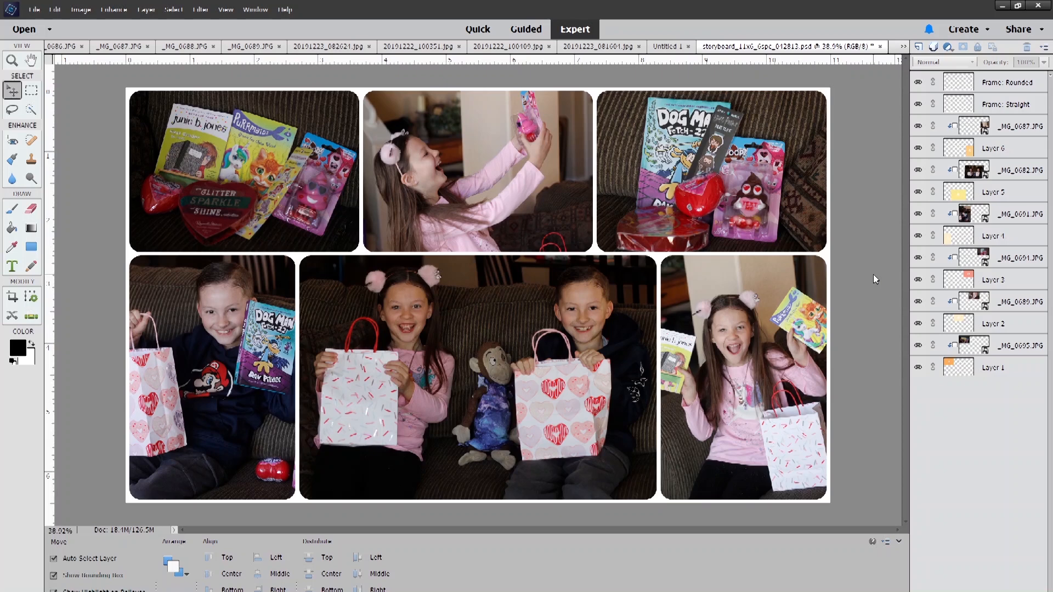
left_click(34, 10)
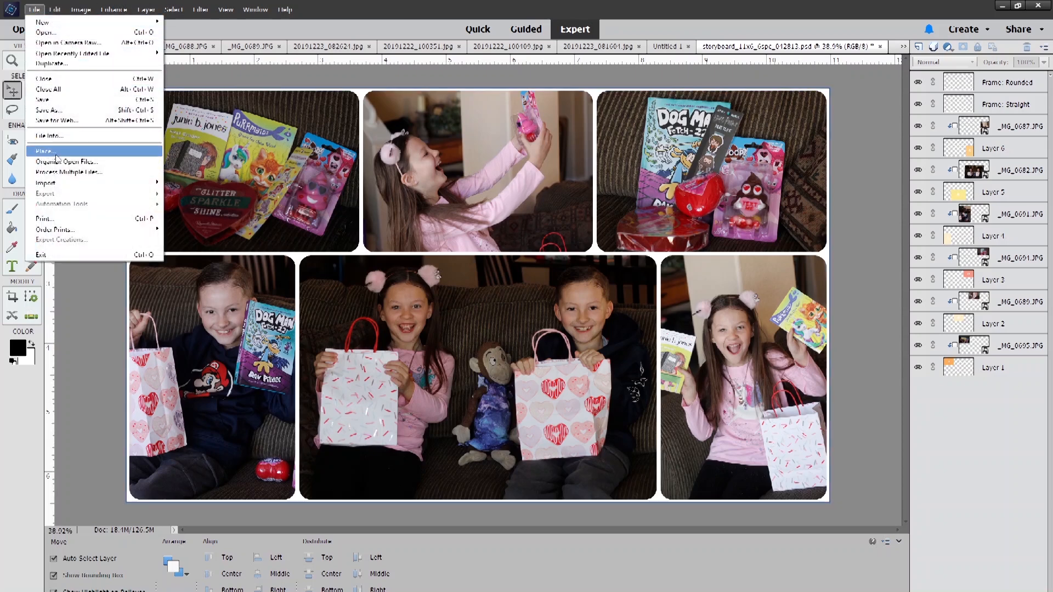
left_click(61, 217)
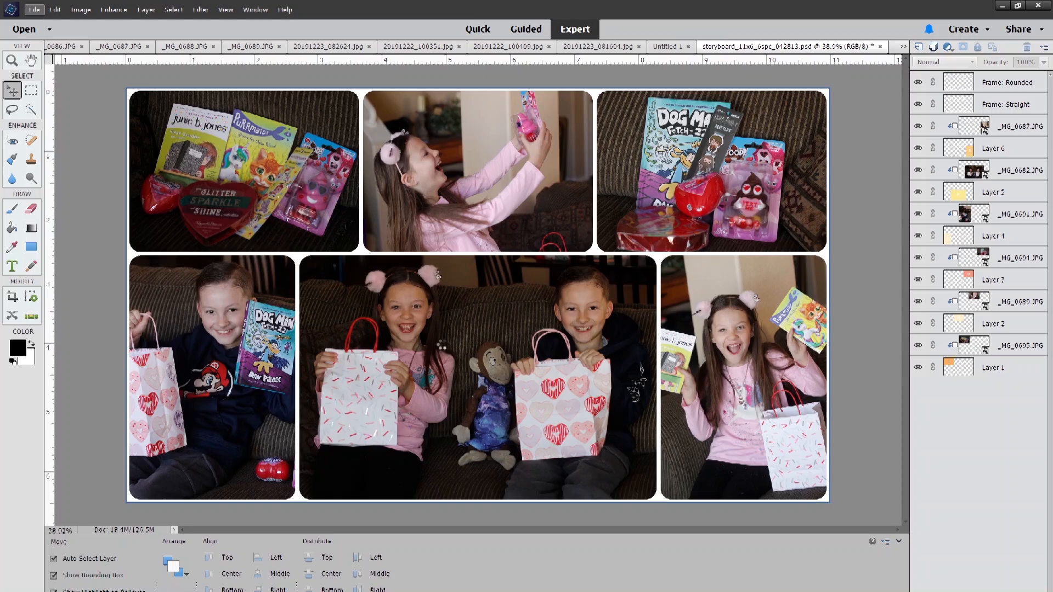
key("ctrl+p")
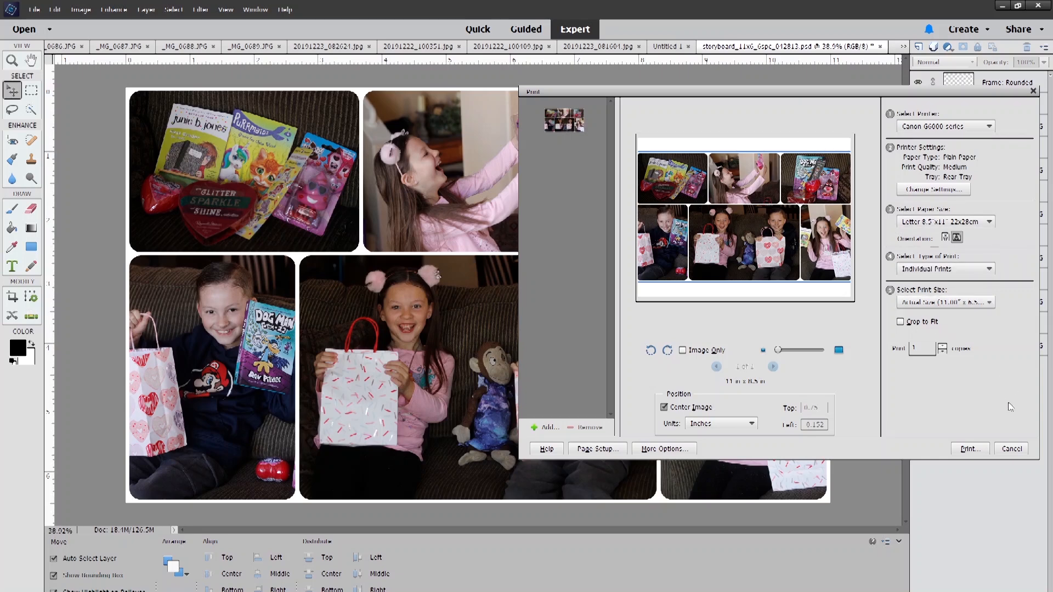
left_click(1011, 448)
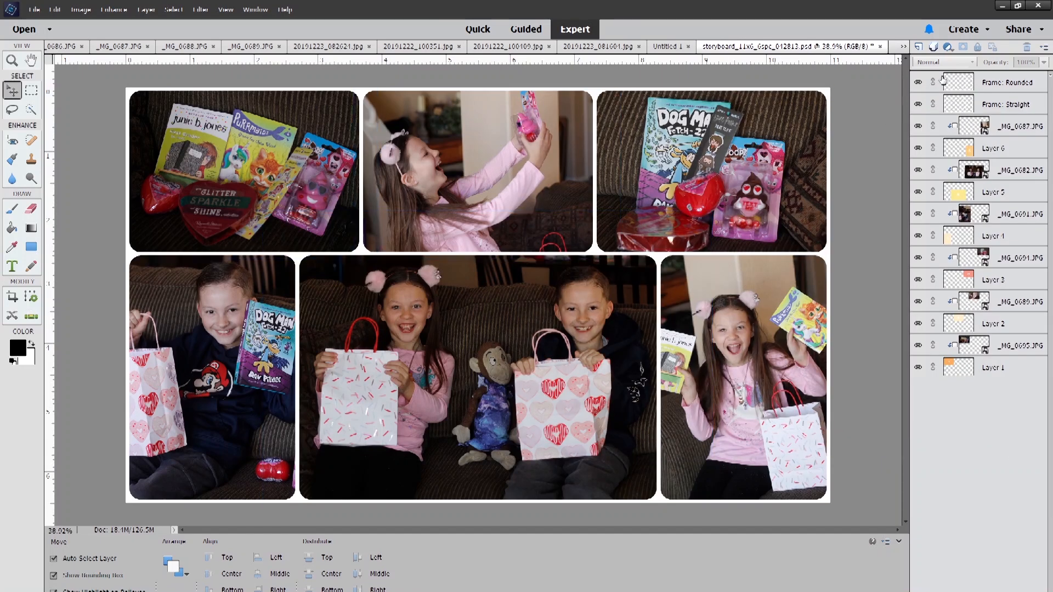
Flatten all layers of the finished storyboard into a single background
left_click(1044, 48)
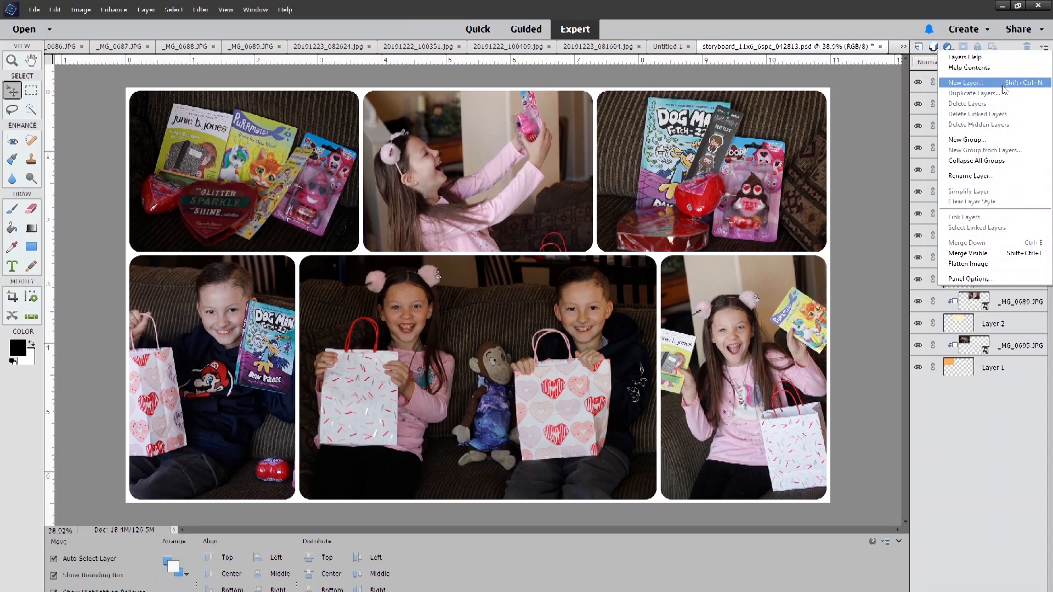
left_click(975, 266)
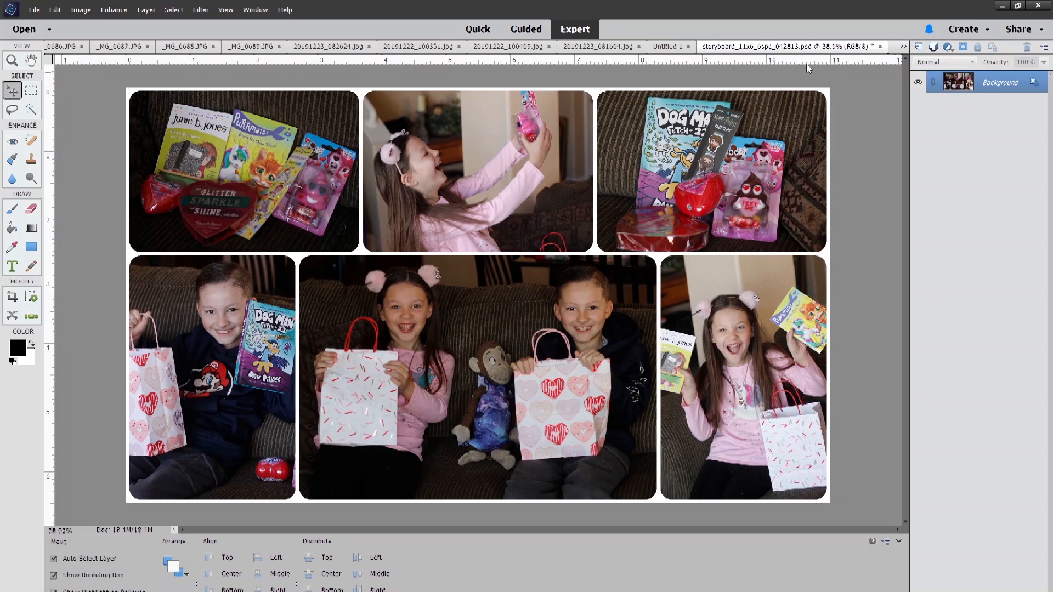
Create a blank white U.S. Letter document, 8.5 x 11 inches at 300 pixels/inch, and rotate it to landscape
left_click(34, 9)
mouse_move(44, 22)
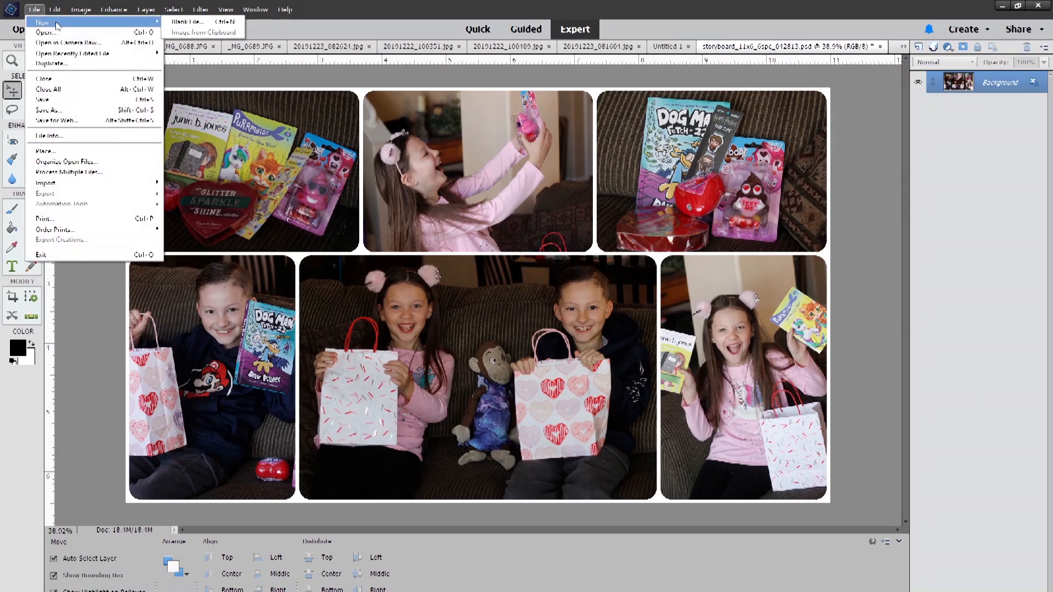
left_click(187, 22)
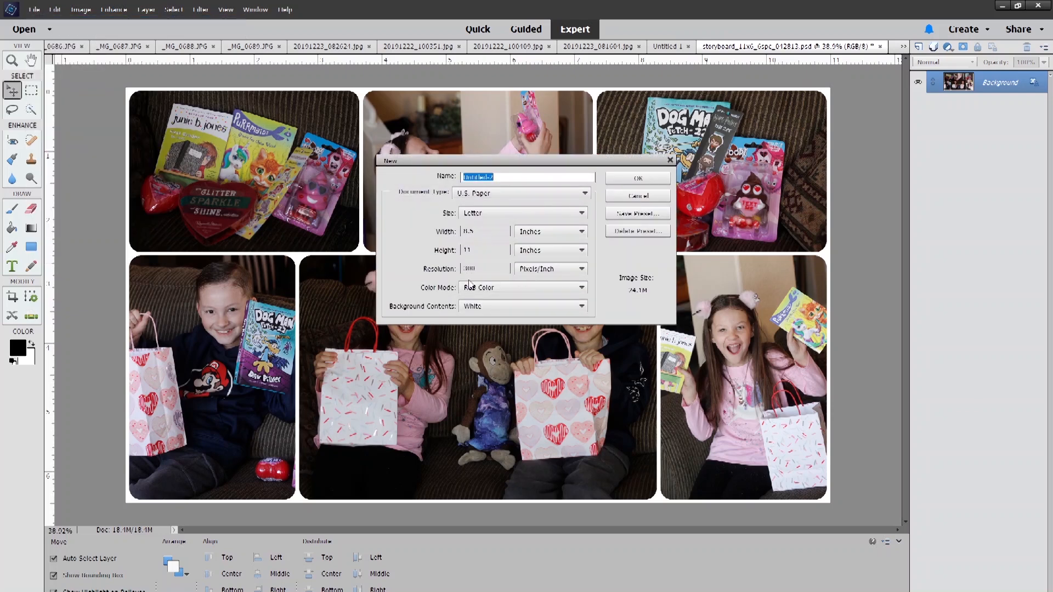
left_click(623, 179)
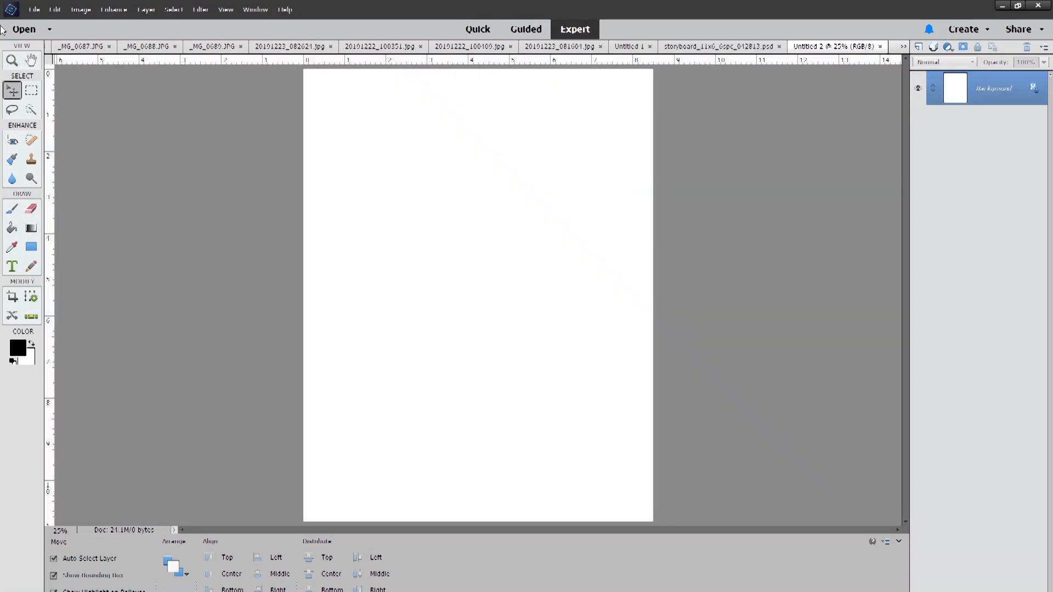
left_click(82, 10)
mouse_move(93, 22)
left_click(188, 23)
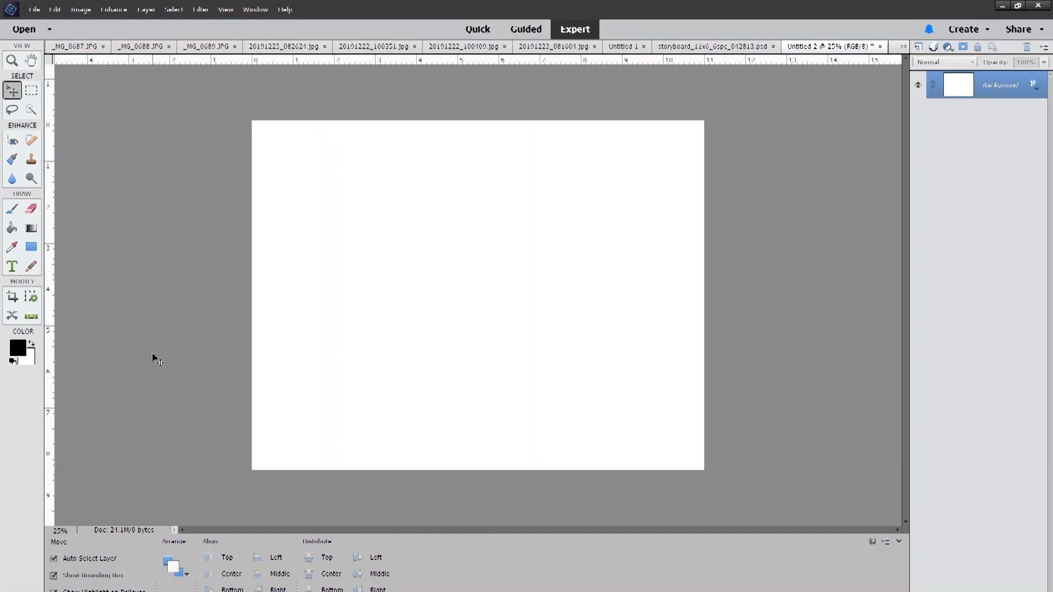
Place the flattened storyboard from the open files onto the blank landscape page
left_click(48, 588)
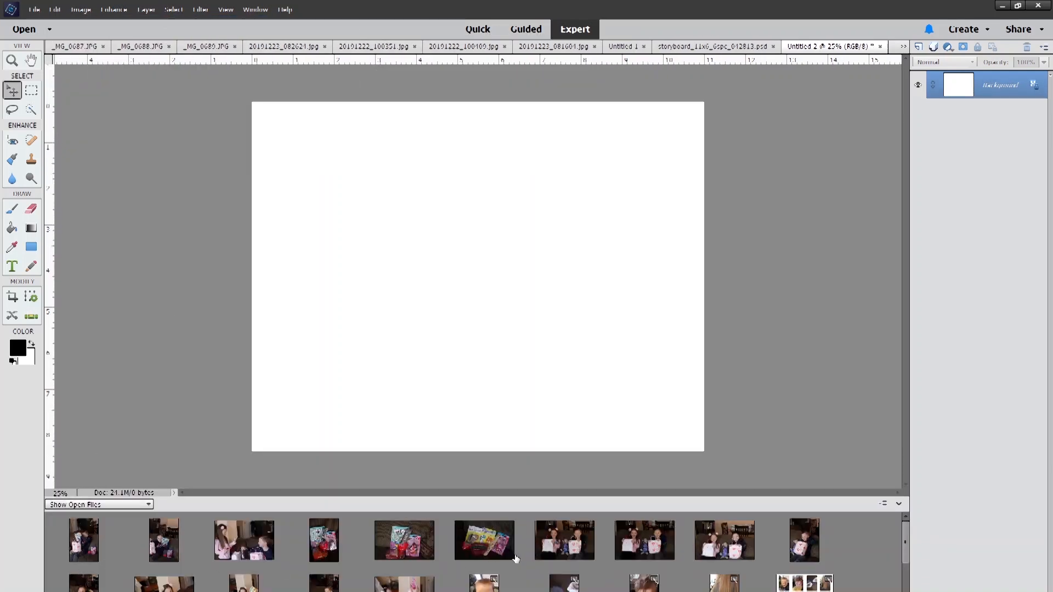
scroll(515, 559, "down", 3)
left_click_drag(102, 586, 486, 272)
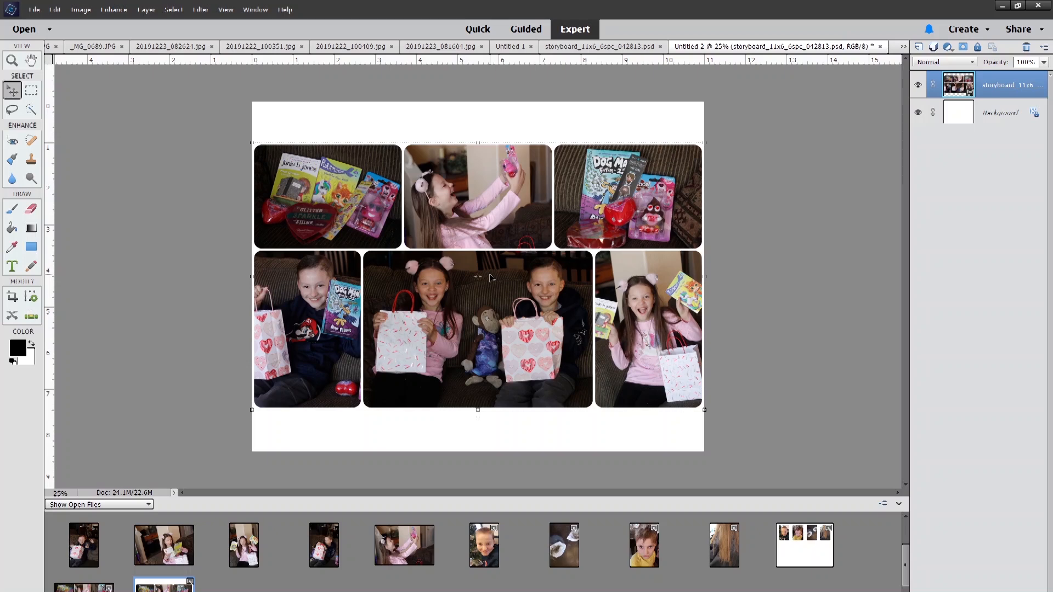
Scale the storyboard proportionally to 98.64% so it is slightly narrower than the page
left_click(705, 143)
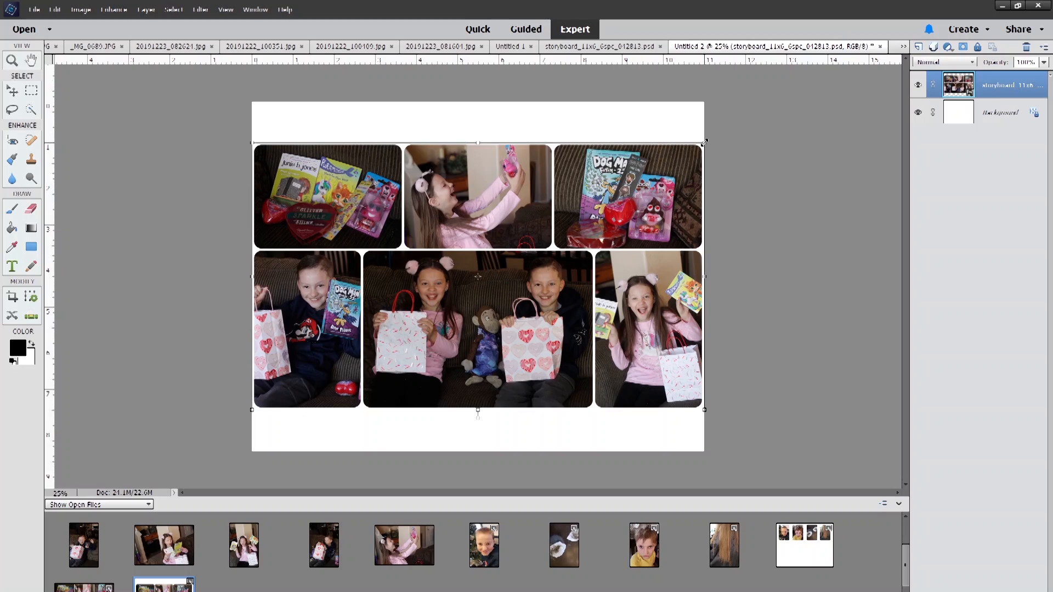
left_click_drag(703, 144, 697, 147)
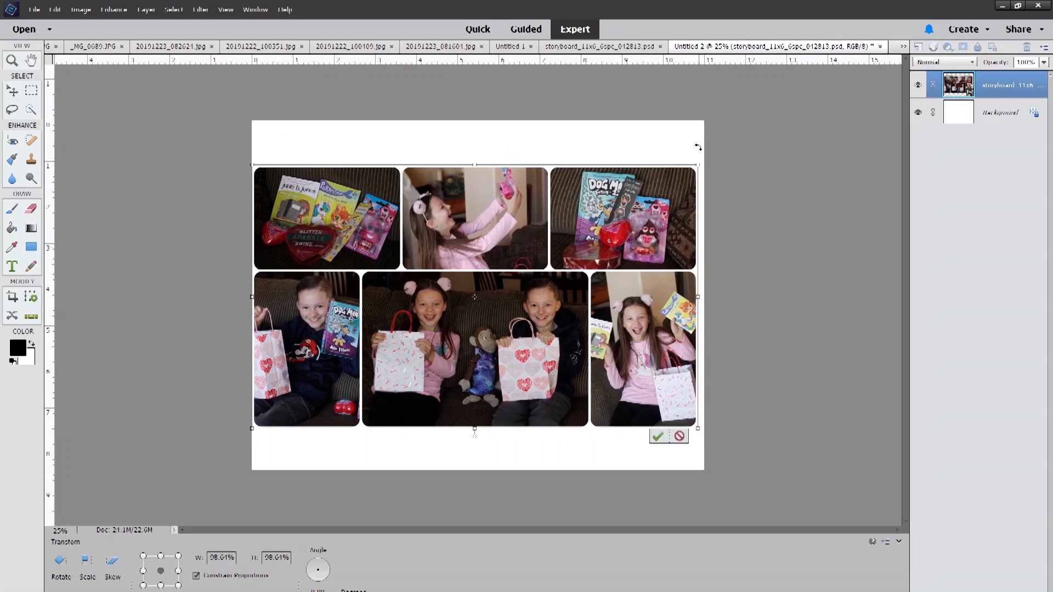
left_click(658, 436)
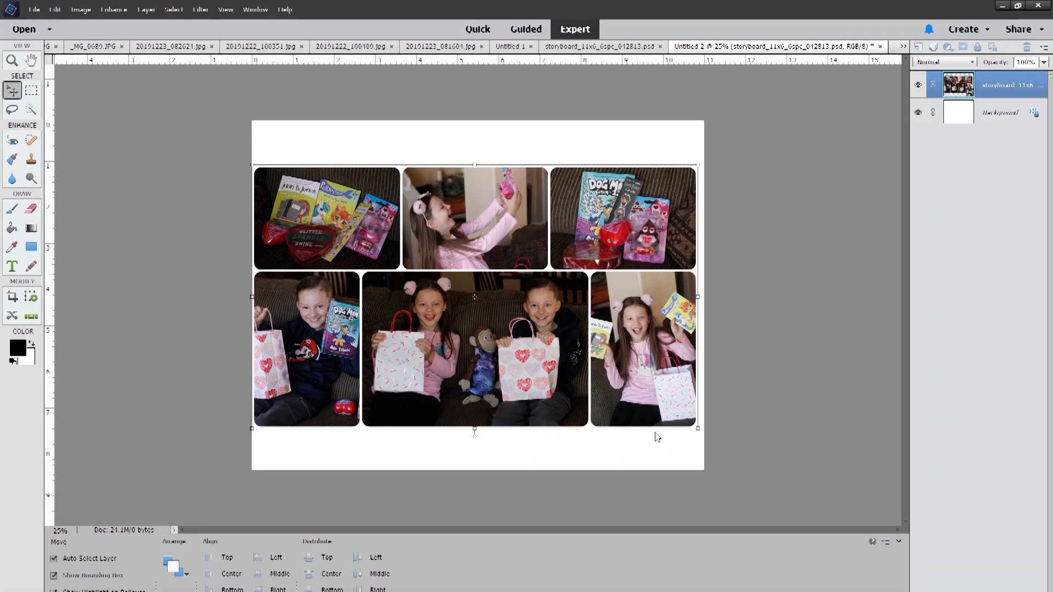
Nudge the storyboard right until its side margins on the page are even, and deselect it
key("Right")
key("Right")
key("Right")
key("Right")
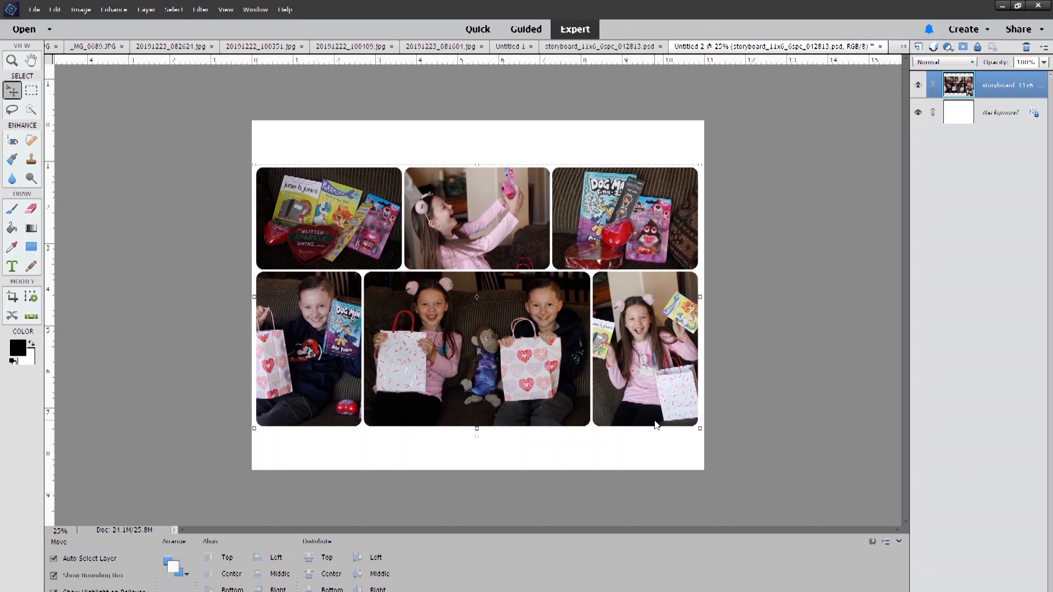
key("Right")
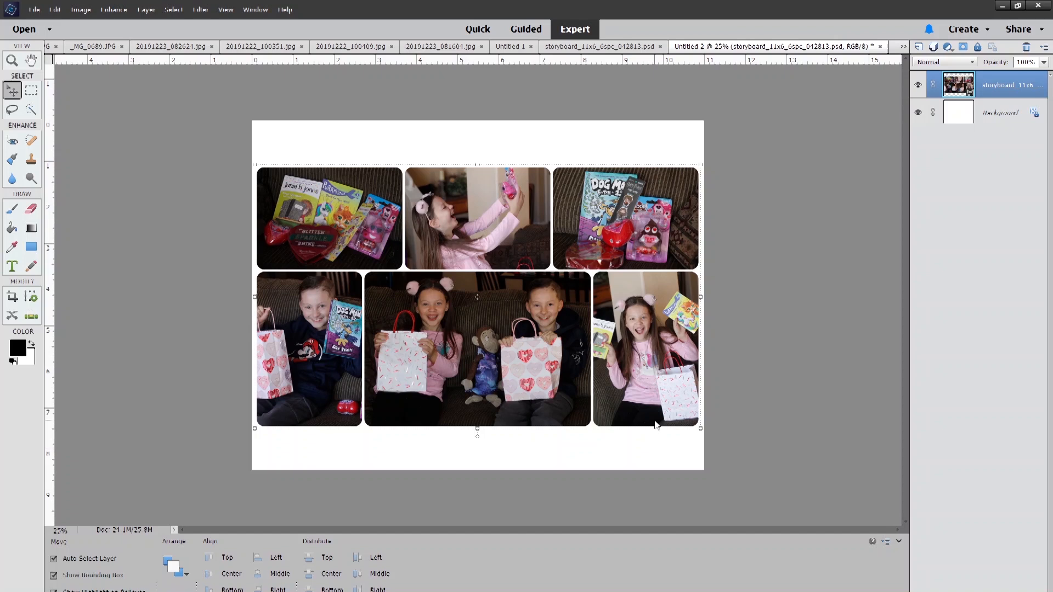
key("Right")
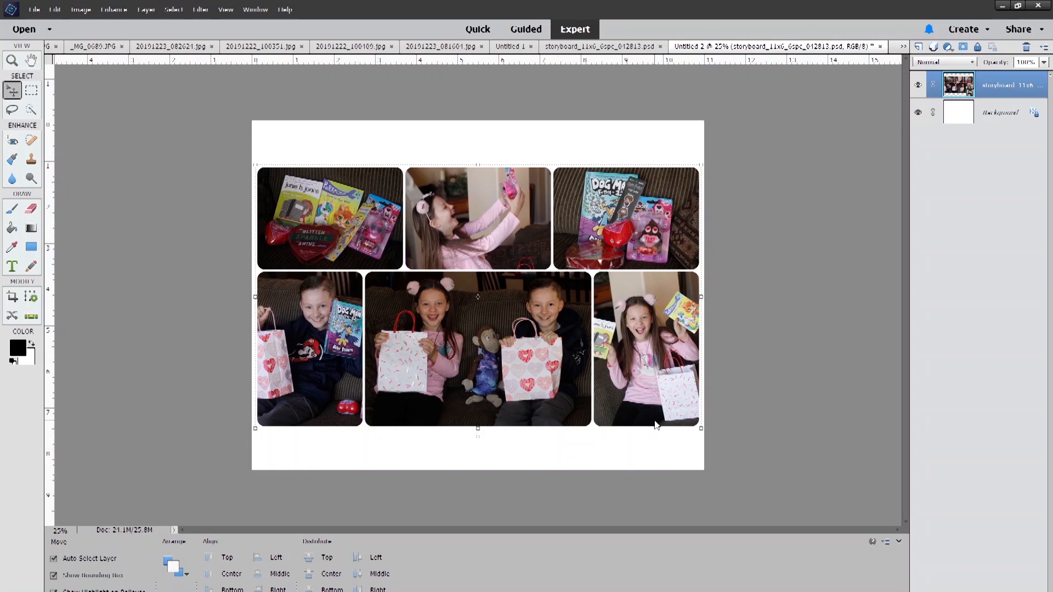
left_click(788, 331)
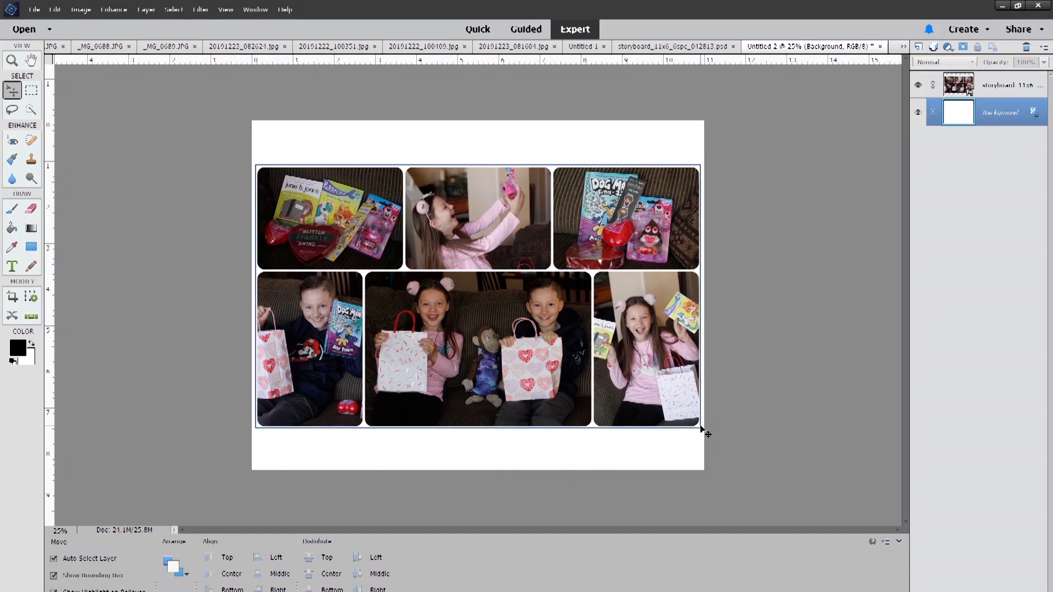
Start printing the landscape page and choose the Canon G6000 series as the printer
left_click(34, 9)
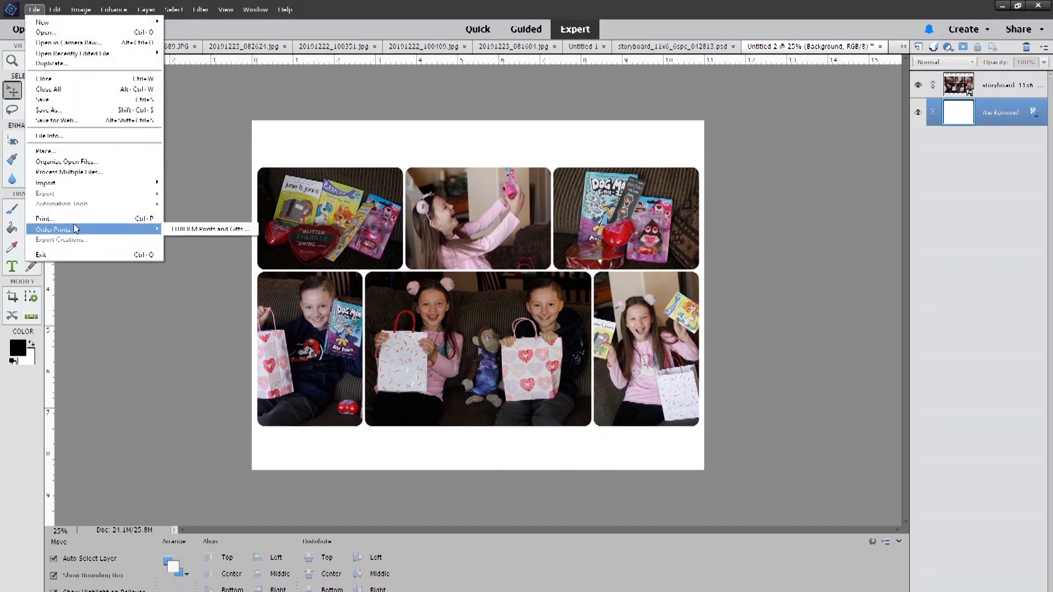
left_click(74, 220)
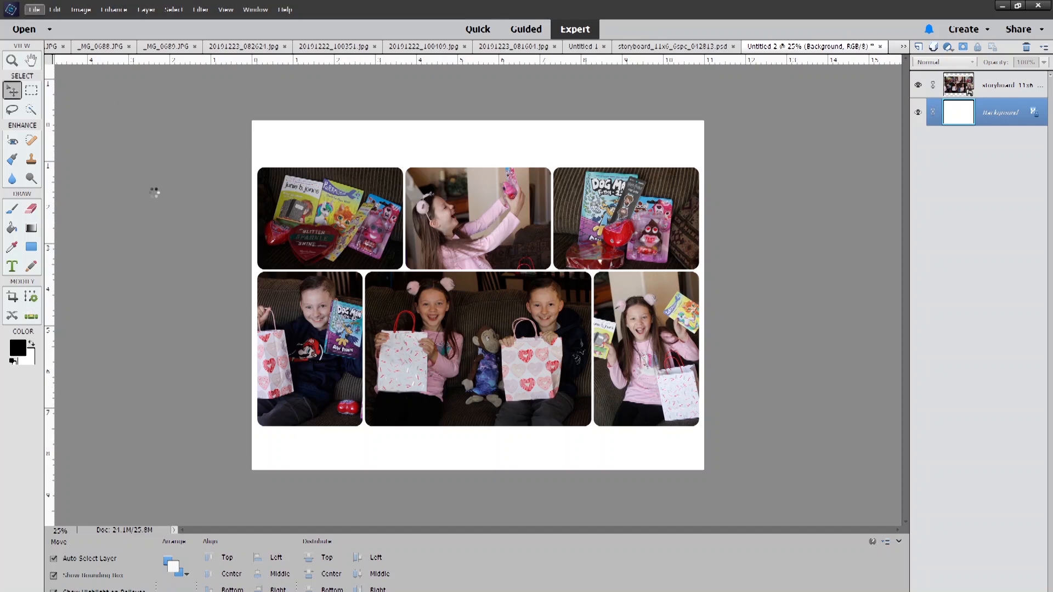
left_click_drag(783, 93, 413, 87)
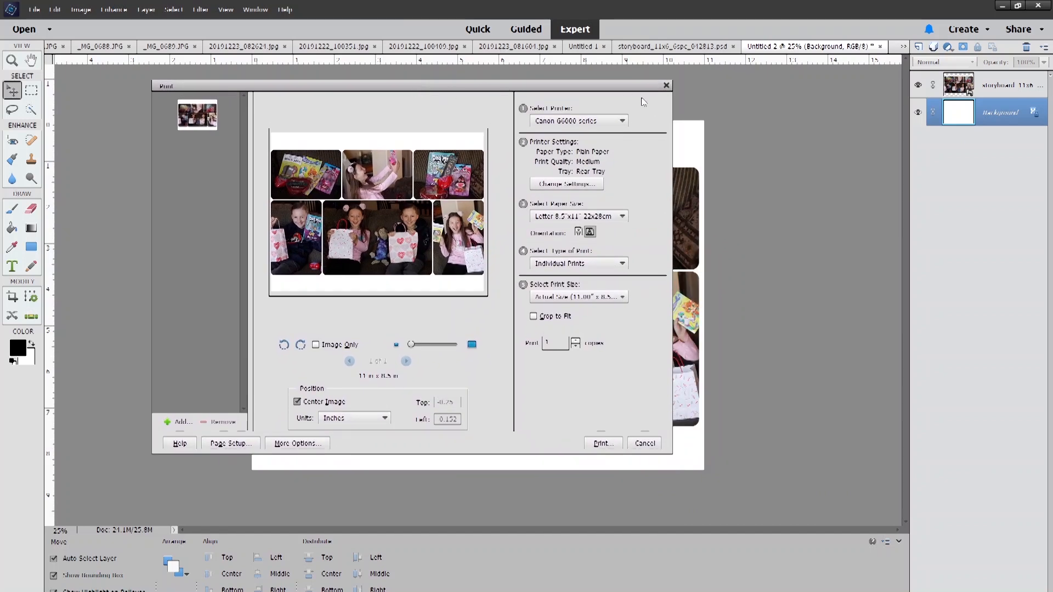
left_click(623, 120)
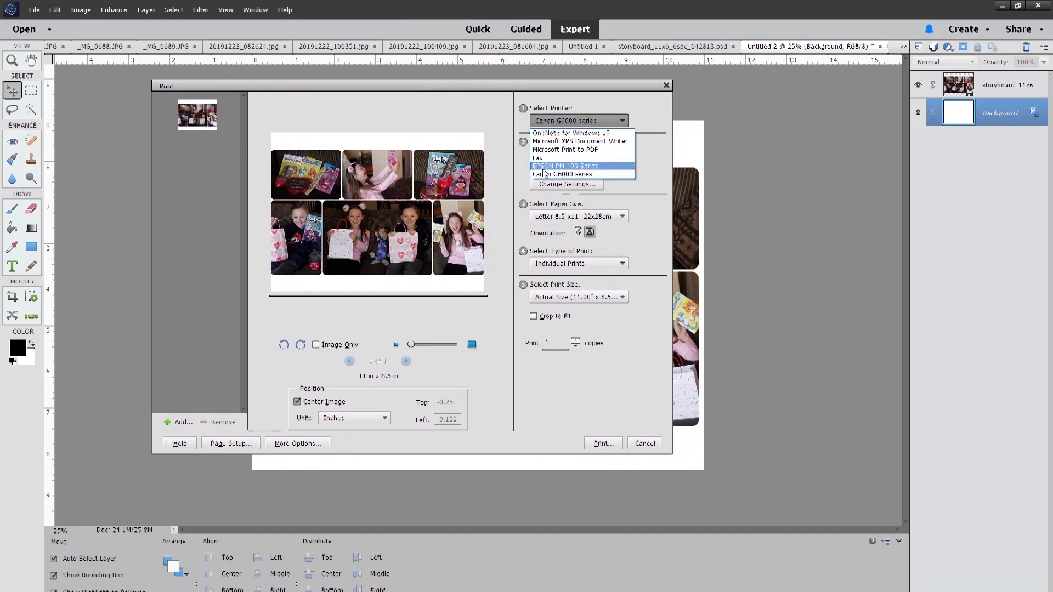
left_click(589, 174)
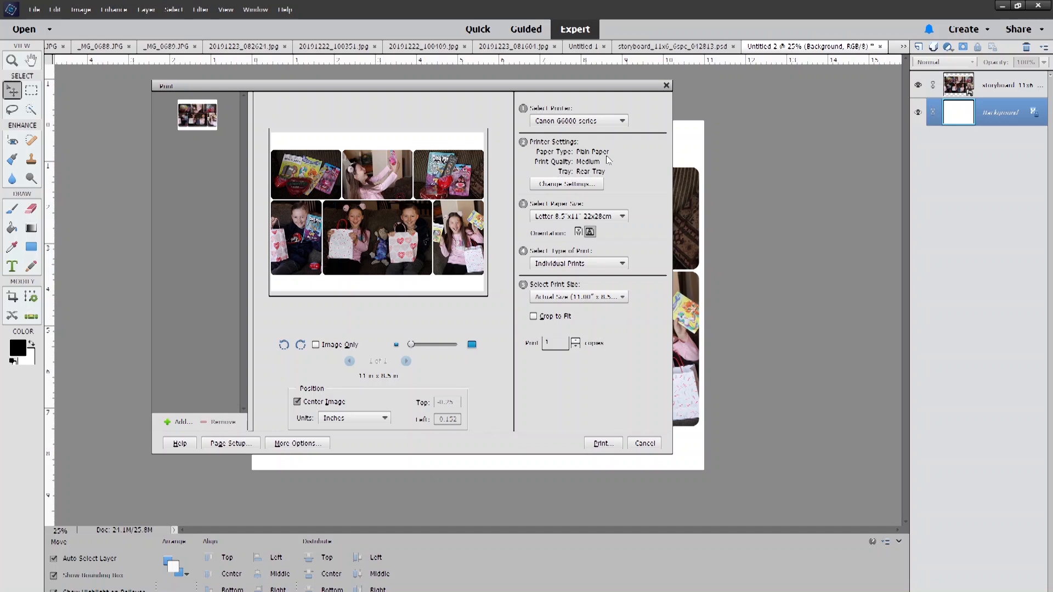
Set the paper type in the printer settings to Photo Paper Pro Luster
left_click(570, 185)
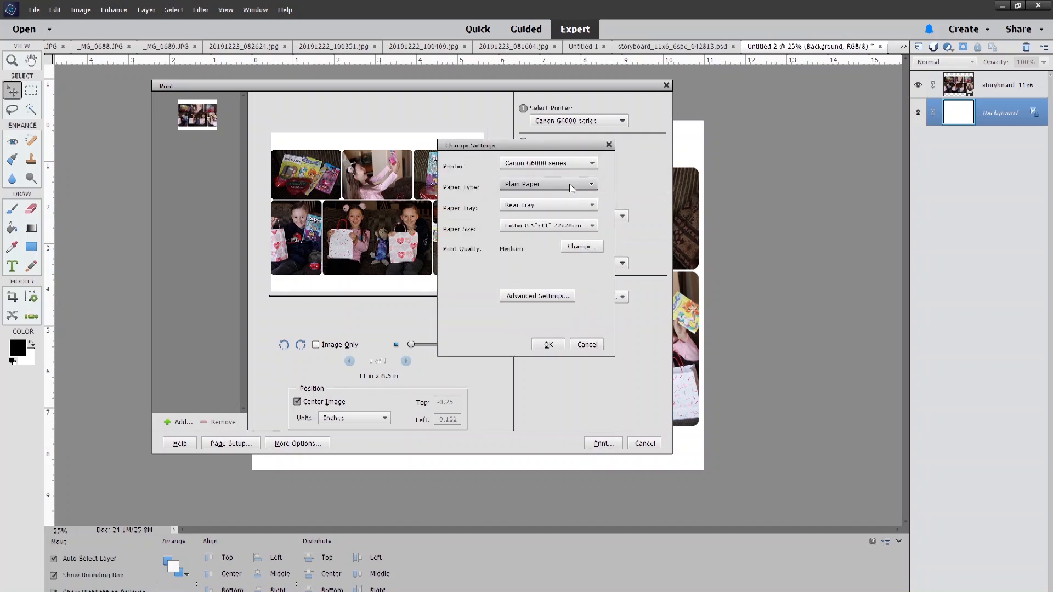
left_click(571, 185)
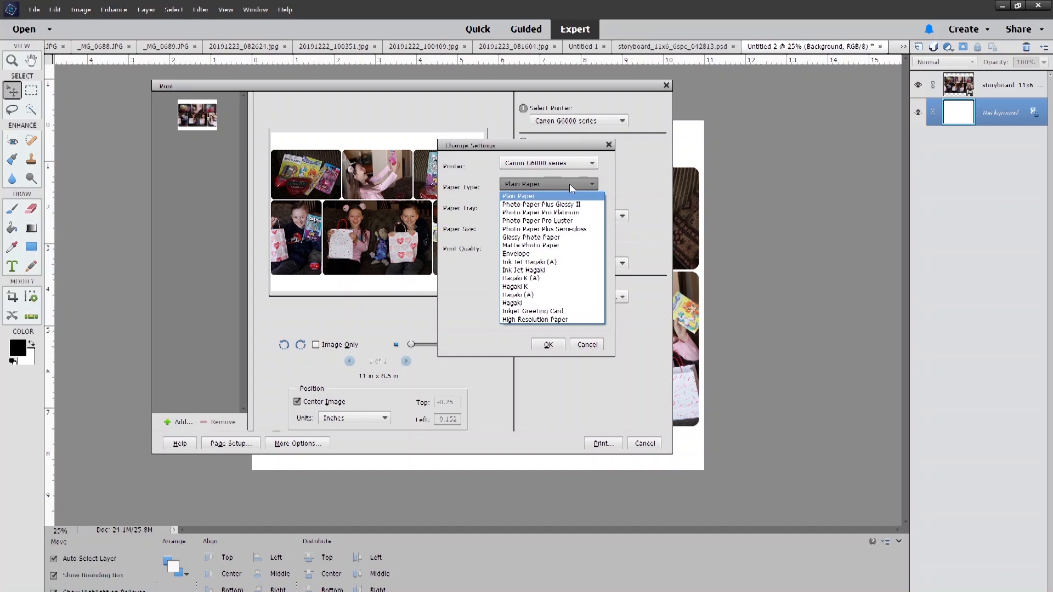
left_click(545, 222)
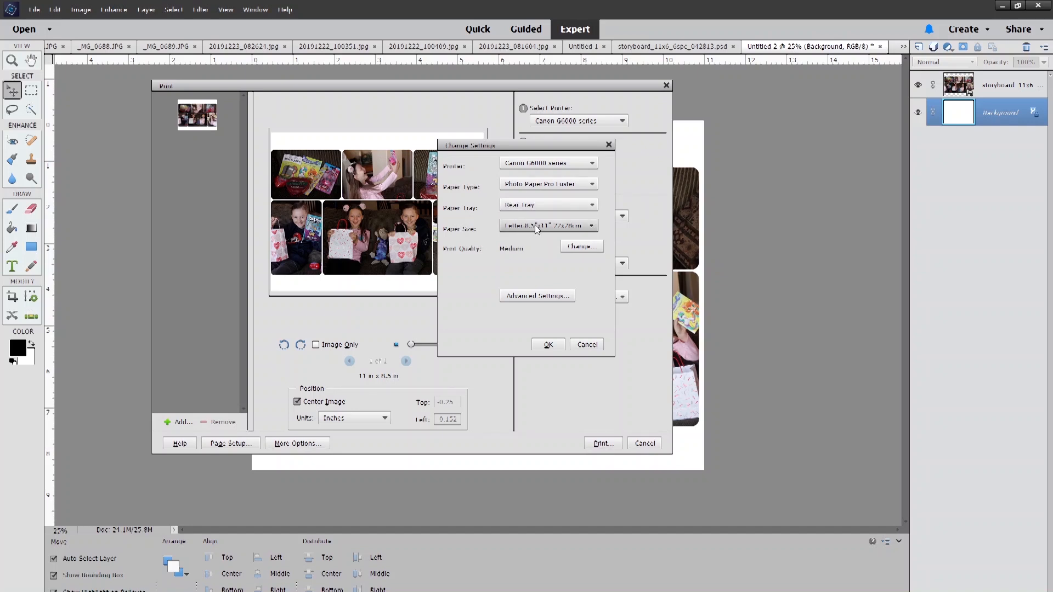
In the printer's advanced settings, apply the Photo Printing preset and set the media type to Photo Paper Pro Luster
left_click(535, 298)
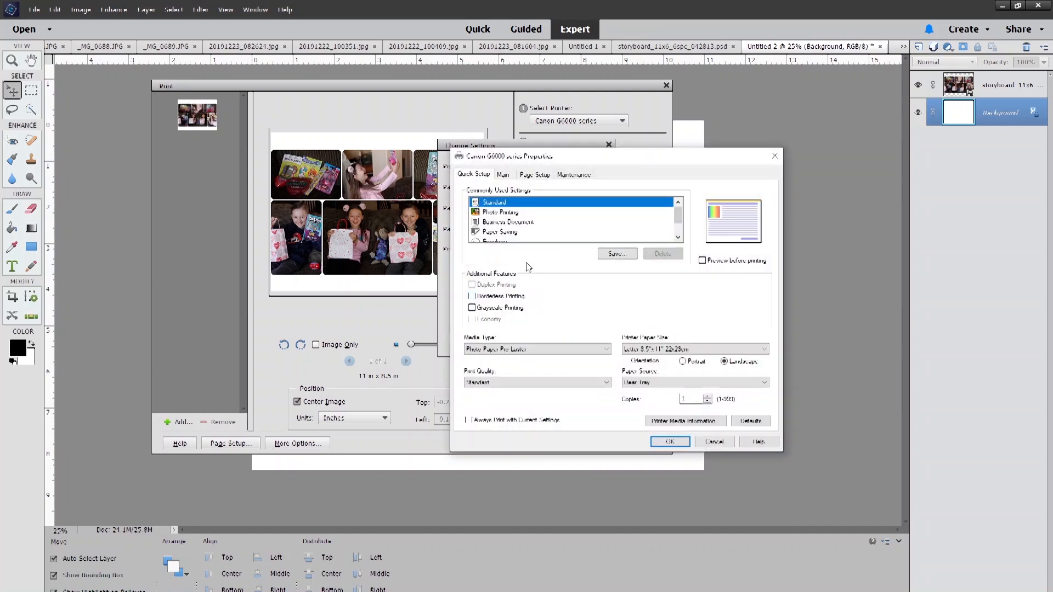
left_click(508, 213)
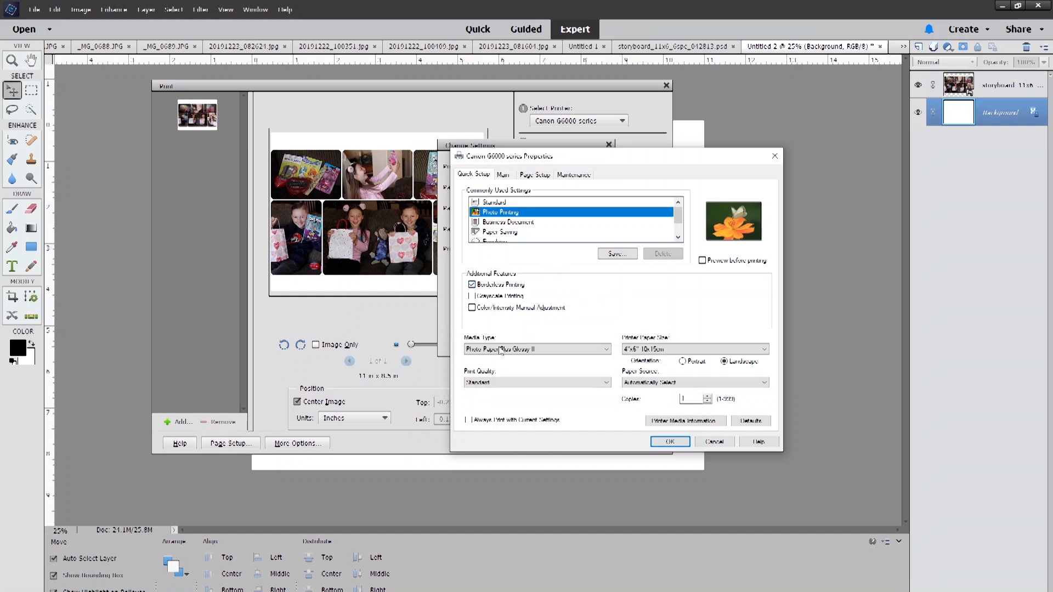
left_click(584, 350)
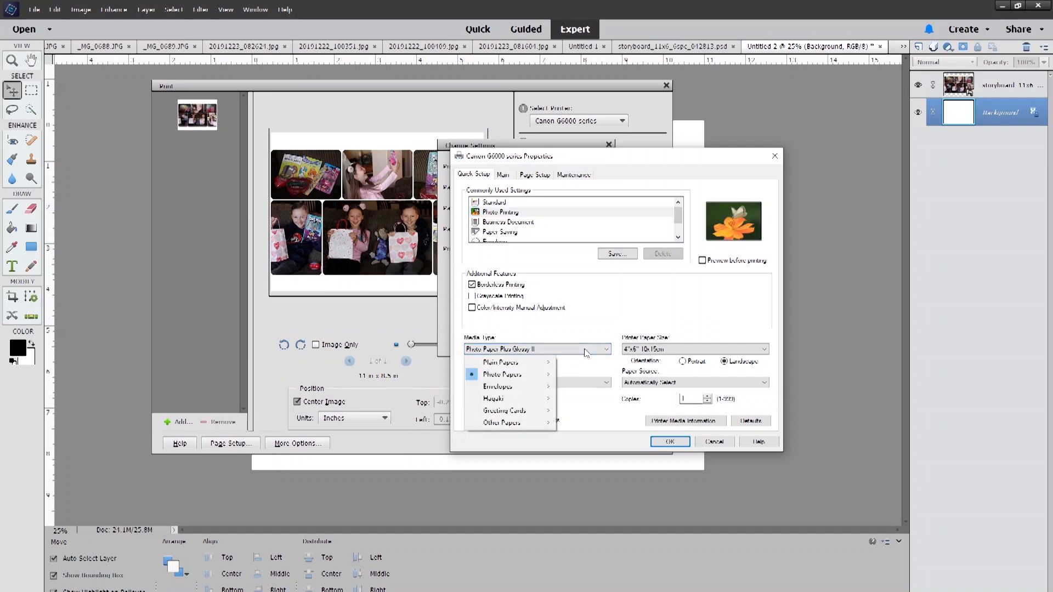
mouse_move(535, 375)
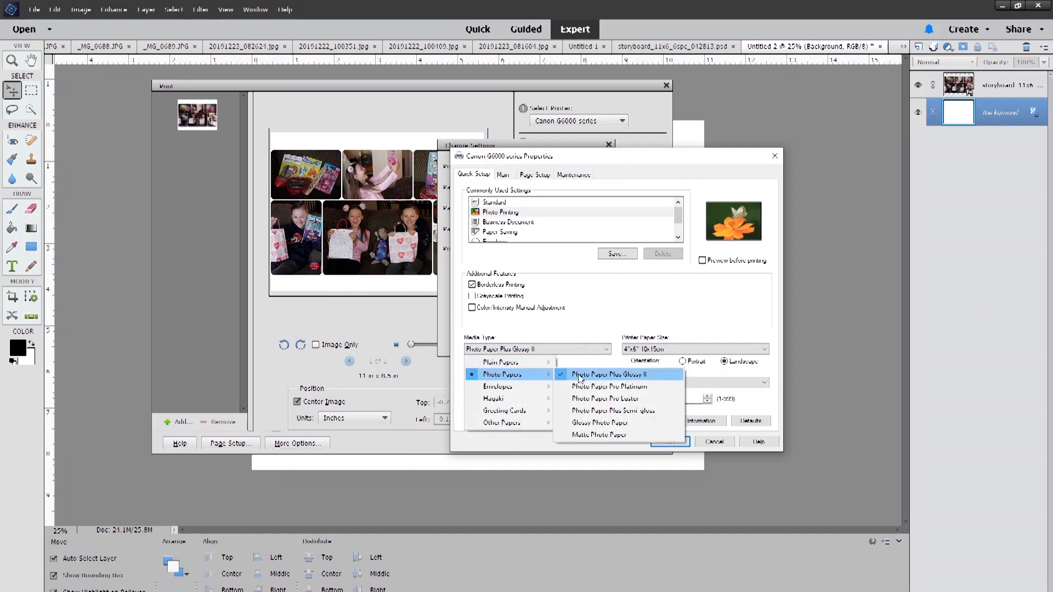
left_click(594, 399)
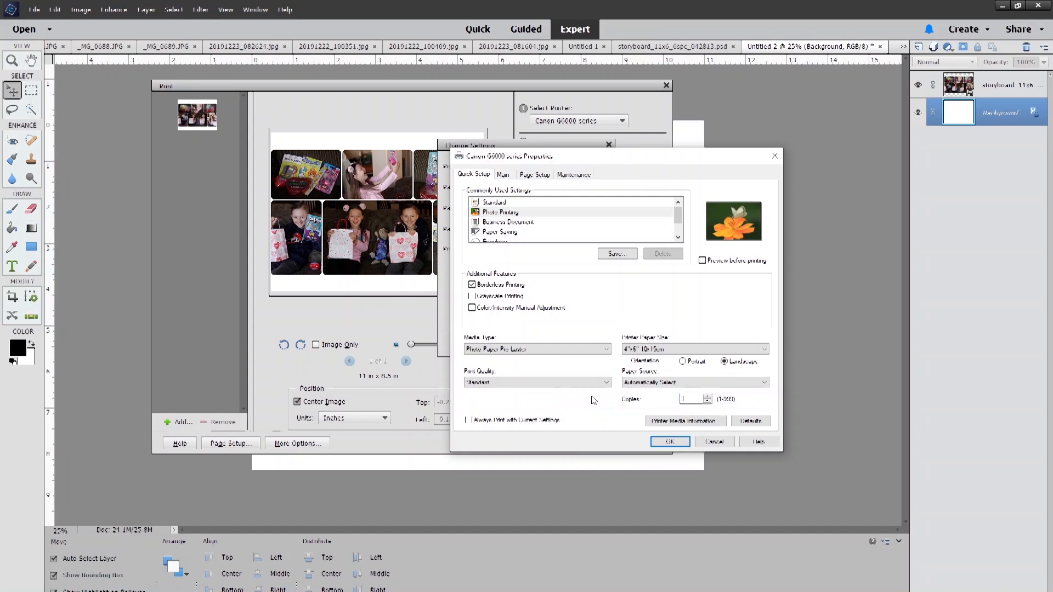
Set the print quality to High and the printer paper size to Letter 8.5"x11", and accept the printer settings
left_click(476, 385)
left_click(477, 396)
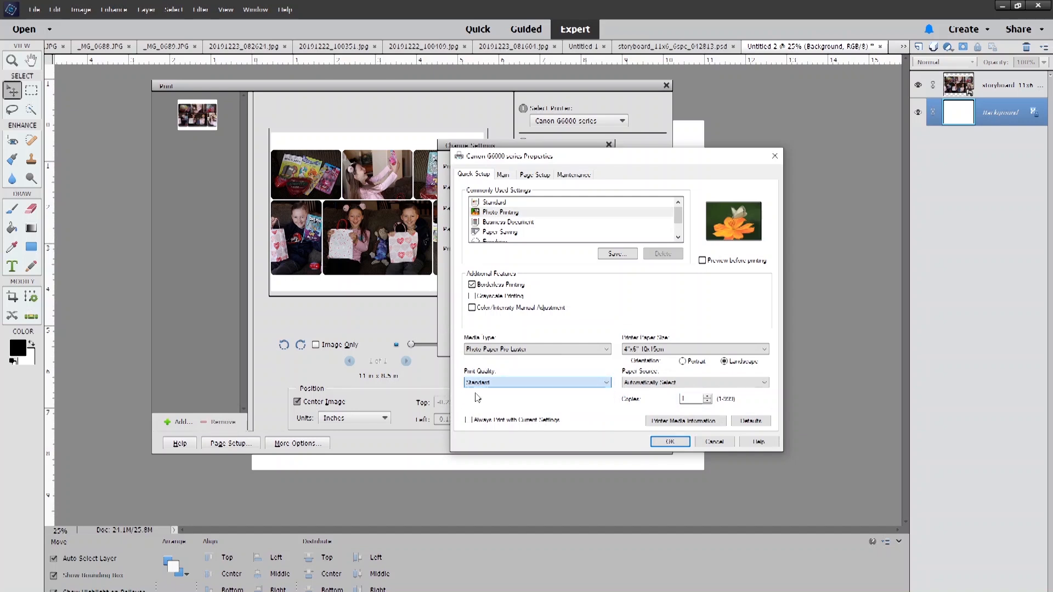
left_click(639, 350)
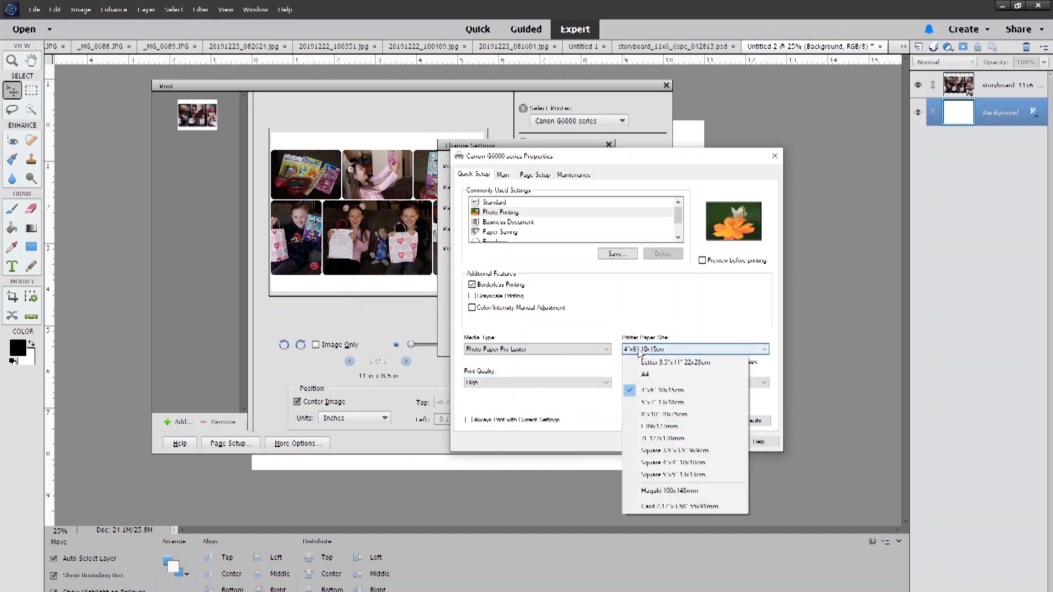
left_click(664, 366)
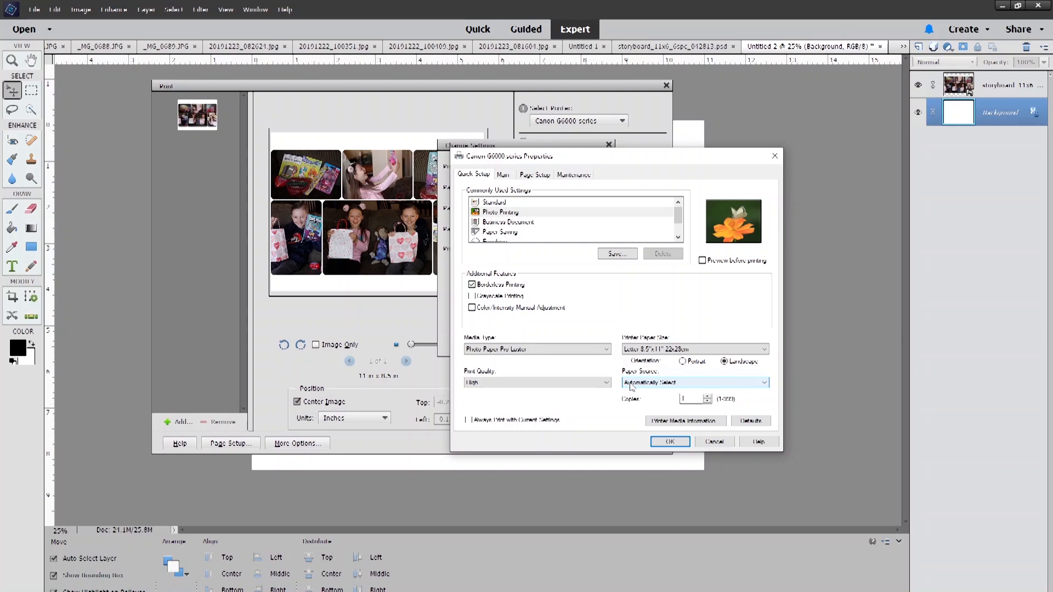
left_click(687, 443)
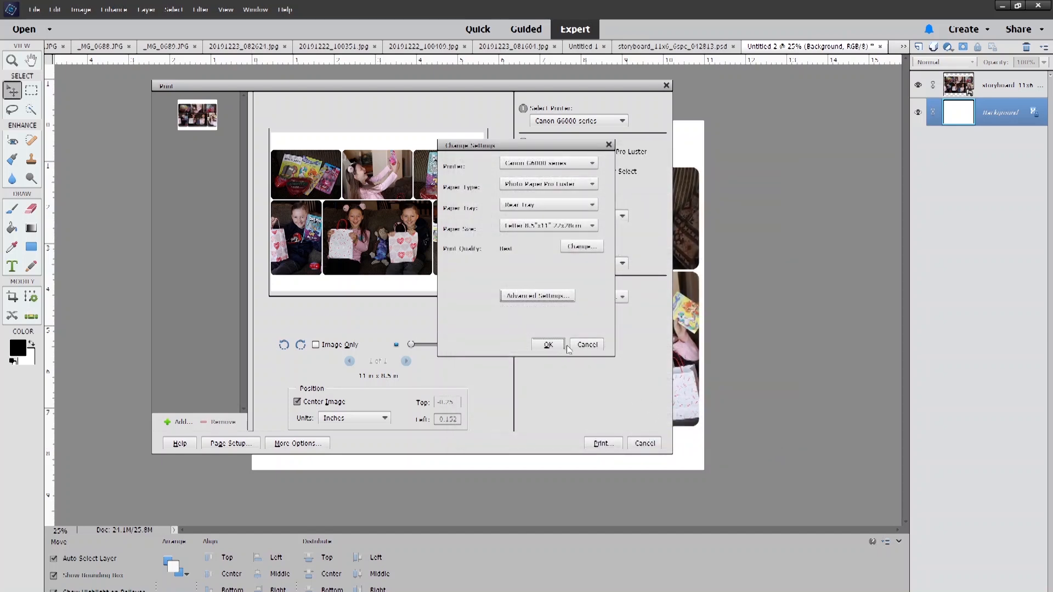
left_click(546, 344)
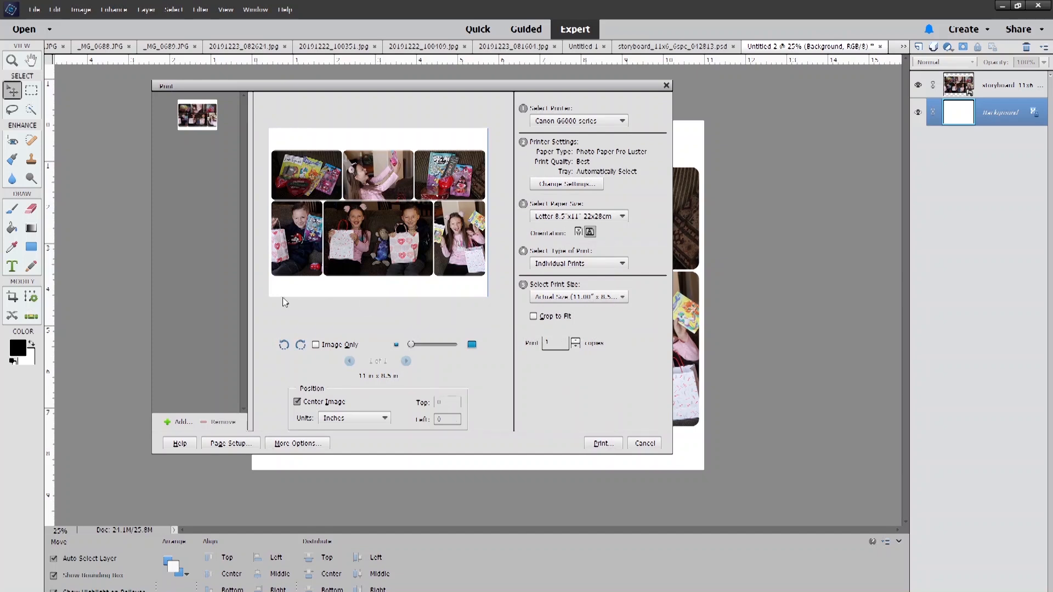